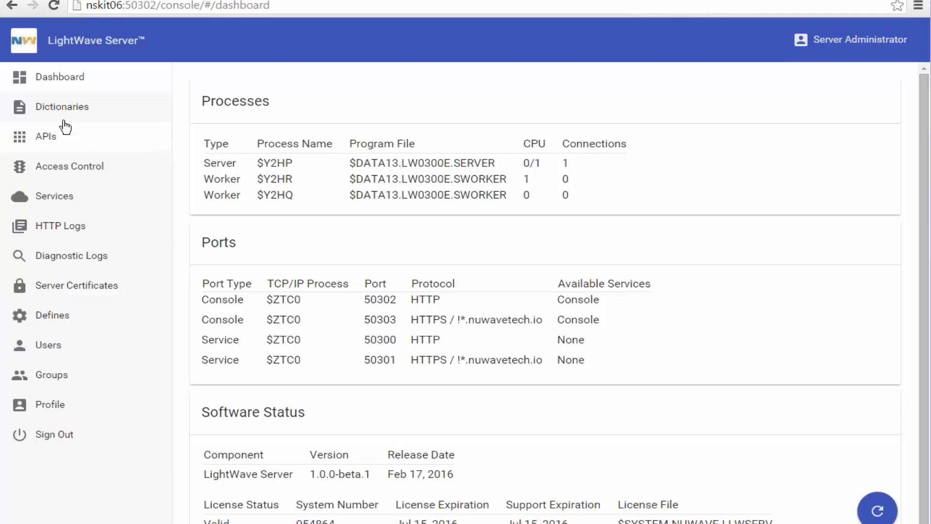
Create a new dictionary named employee-defs from the DDL dictionary subvol $data13.empdemo
{"action": "left_click", "coordinate": [63, 113]}
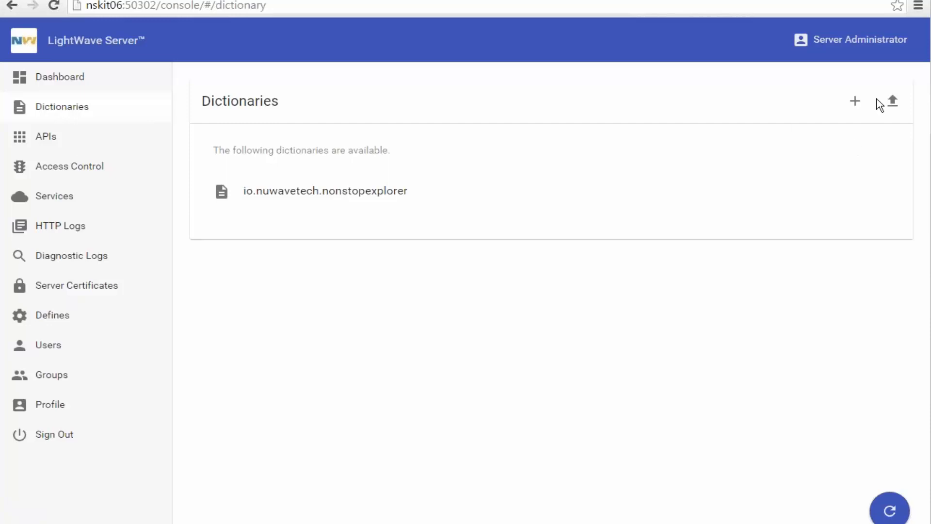
{"action": "left_click", "coordinate": [858, 104]}
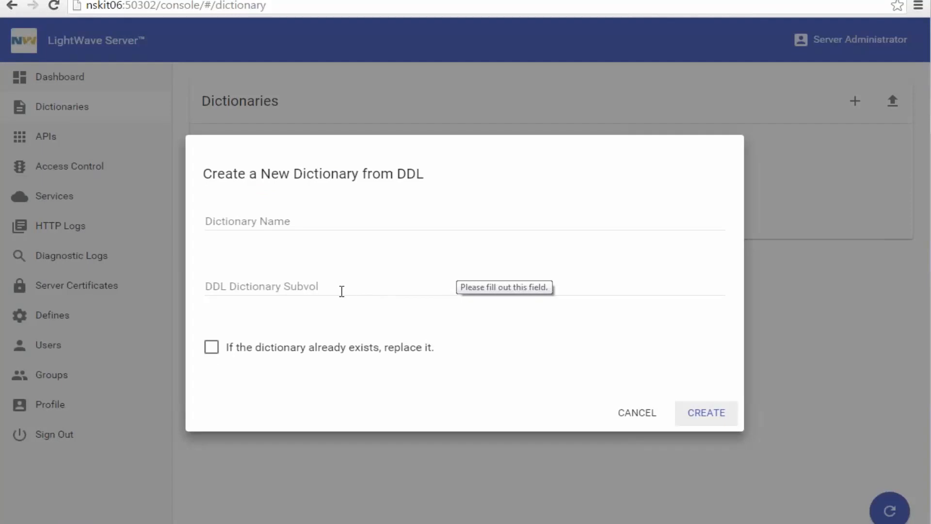
{"action": "left_click", "coordinate": [261, 217]}
{"action": "type", "text": "e"}
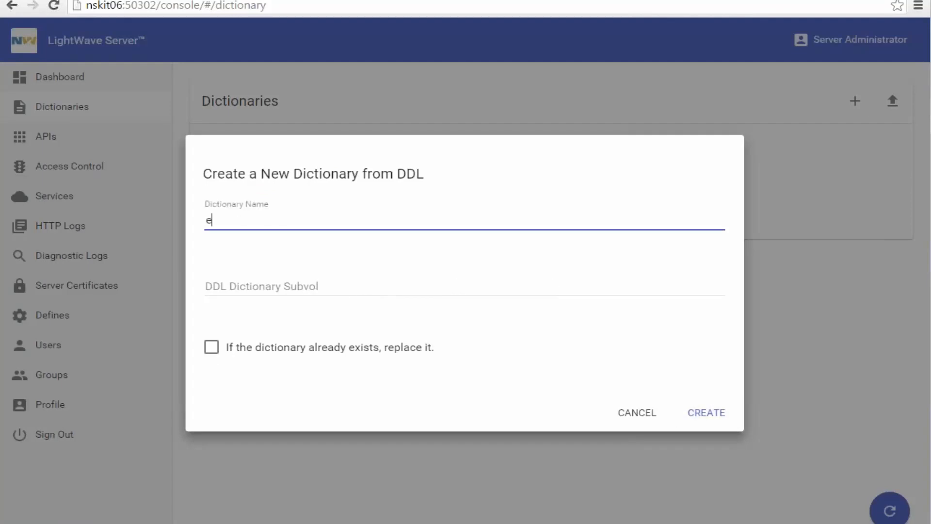
{"action": "type", "text": "mployee-defs"}
{"action": "key", "text": "Tab"}
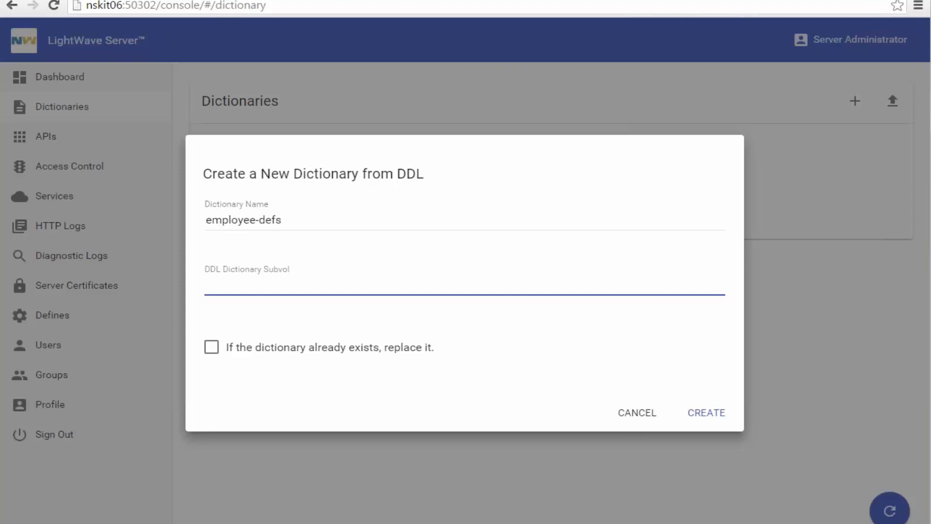
{"action": "type", "text": "$data13.empdemo"}
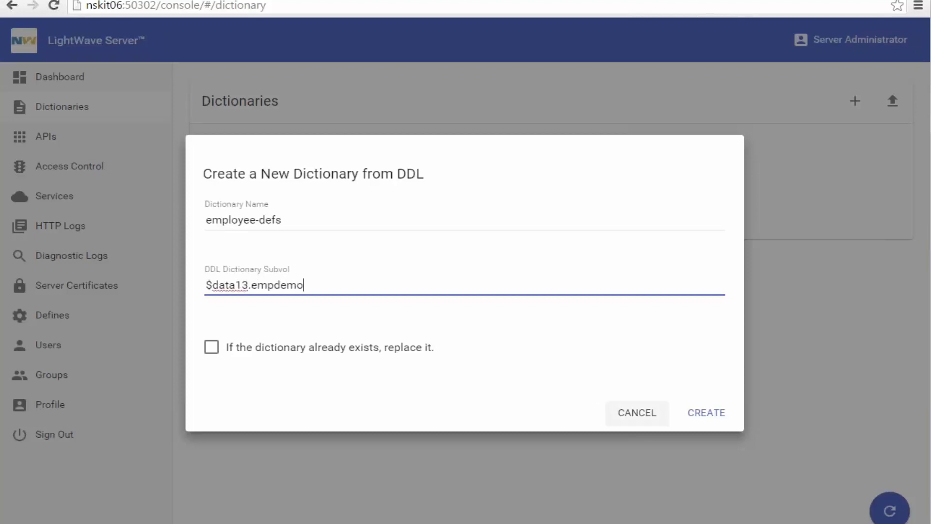
{"action": "left_click", "coordinate": [684, 417]}
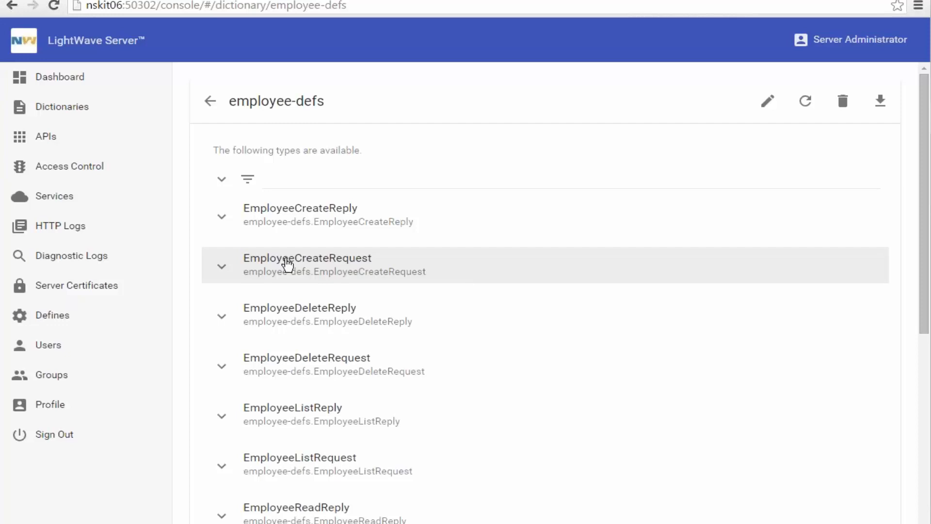
Examine the JSON structure of the EmployeeCreateRequest and EmployeeCreateReply types in the employee-defs dictionary
{"action": "left_click", "coordinate": [288, 264]}
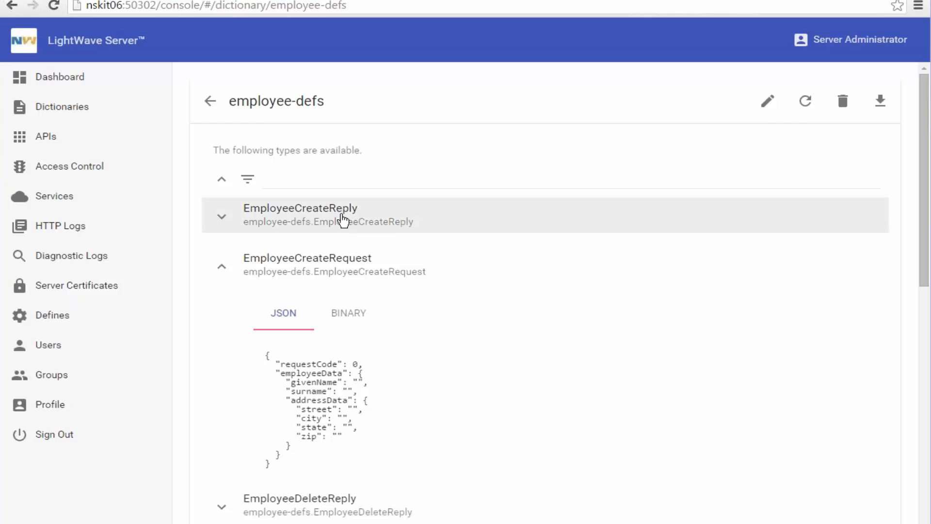
{"action": "left_click", "coordinate": [343, 218]}
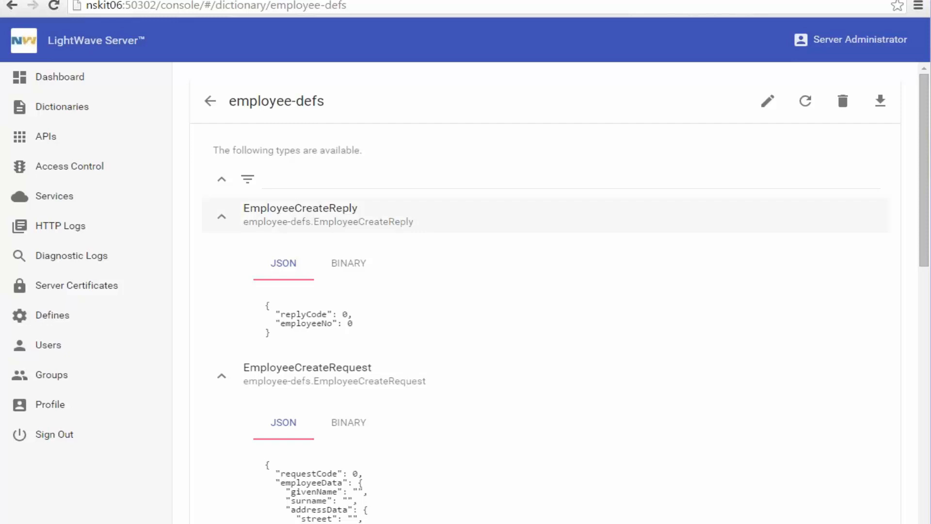
Start a new API definition named Employee with the description "Employee List Maintenance"
{"action": "left_click", "coordinate": [51, 140]}
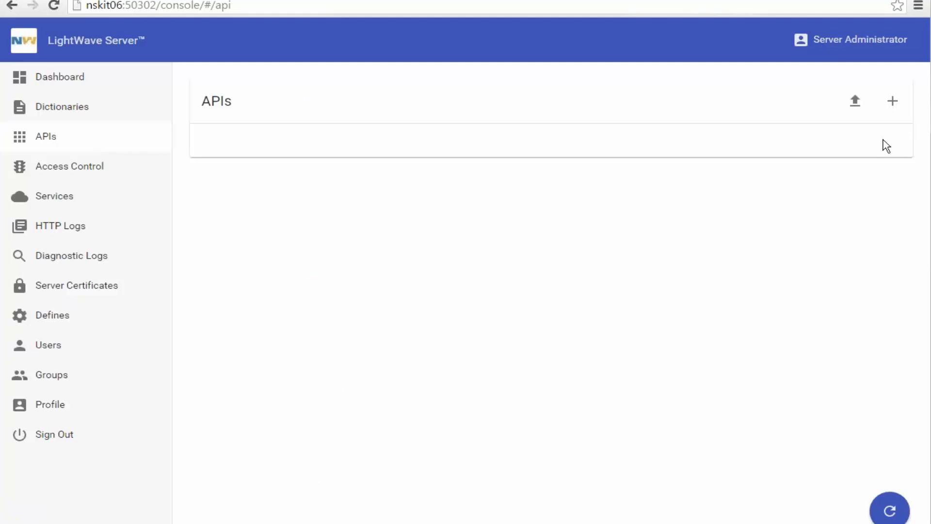
{"action": "left_click", "coordinate": [891, 103]}
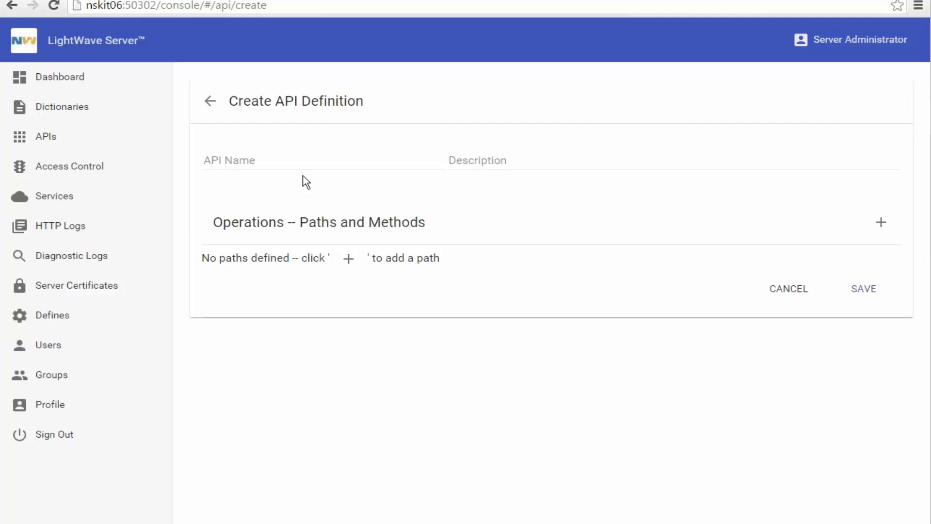
{"action": "left_click", "coordinate": [298, 159]}
{"action": "type", "text": "Employee"}
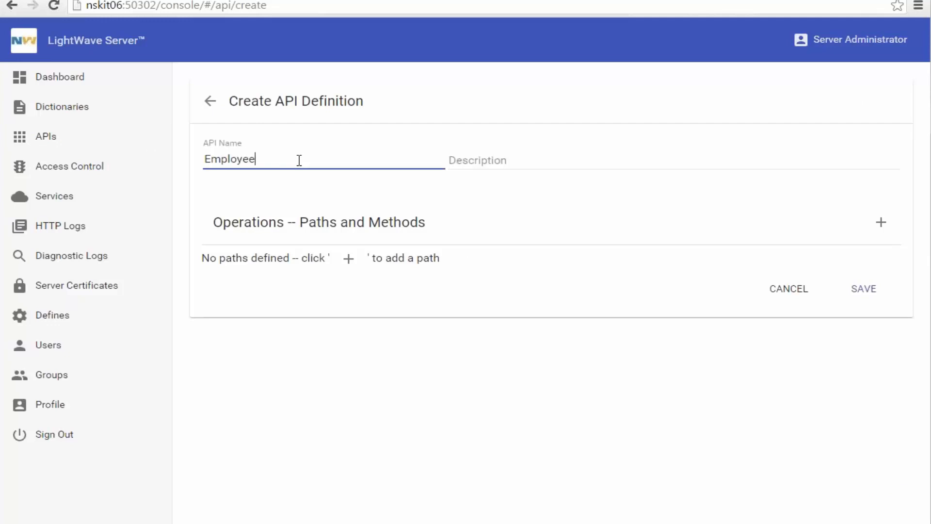
{"action": "key", "text": "Tab"}
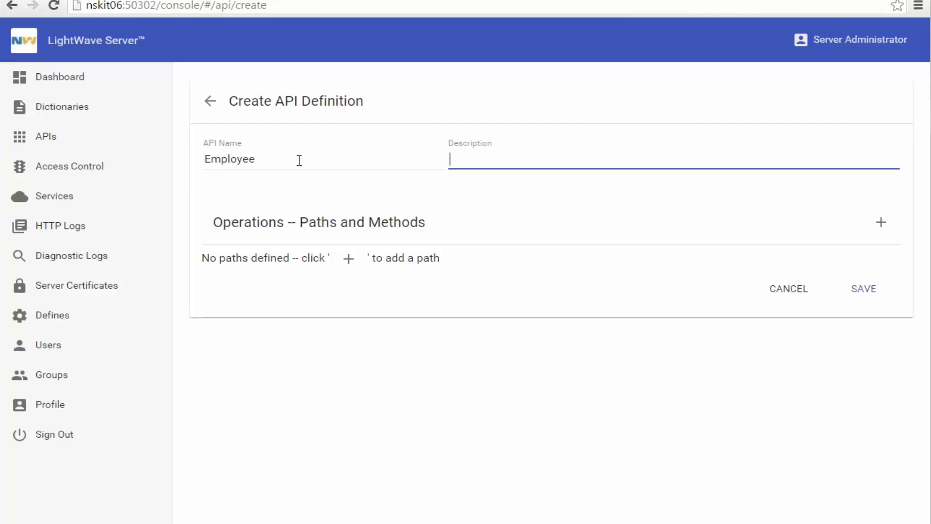
{"action": "type", "text": "Employee List Main"}
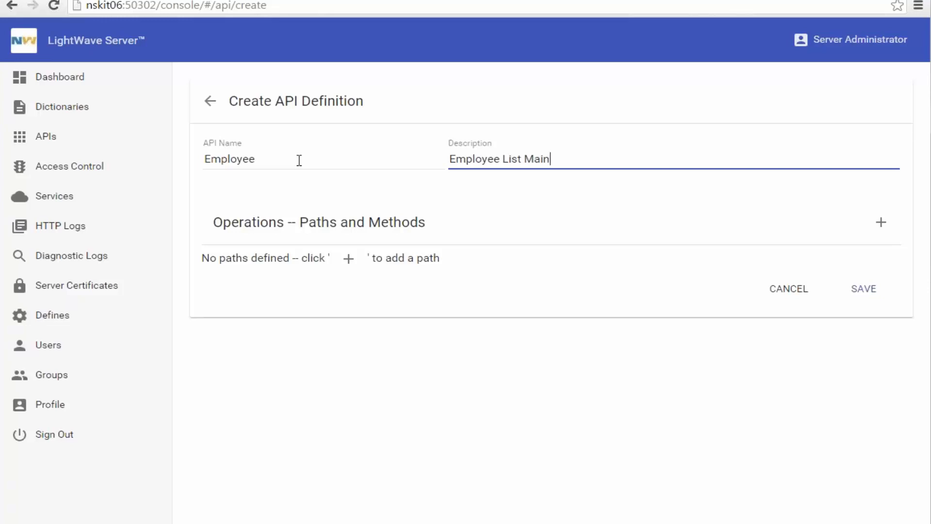
{"action": "type", "text": "tenance"}
{"action": "key", "text": "Tab"}
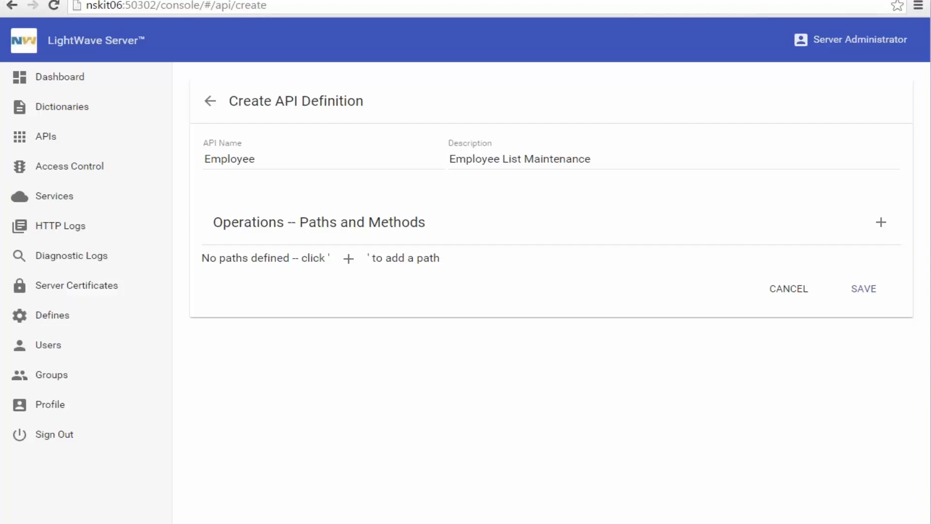
Add the operation path /employee to the Employee API definition
{"action": "left_click", "coordinate": [881, 222]}
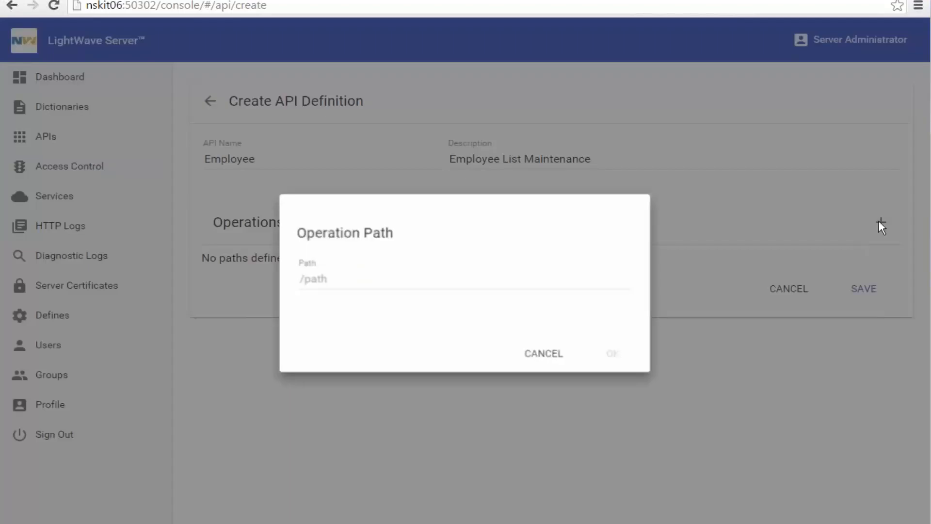
{"action": "left_click", "coordinate": [344, 273]}
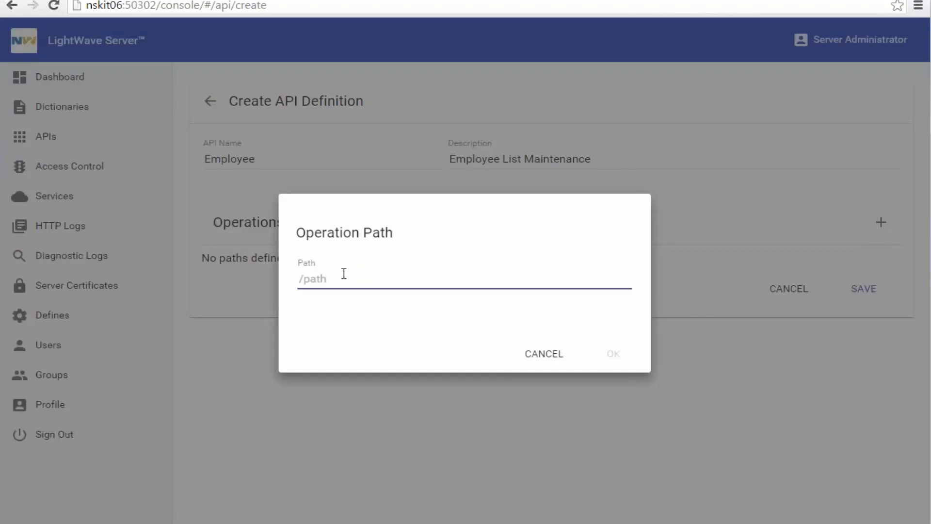
{"action": "type", "text": "/employee"}
{"action": "left_click", "coordinate": [625, 360]}
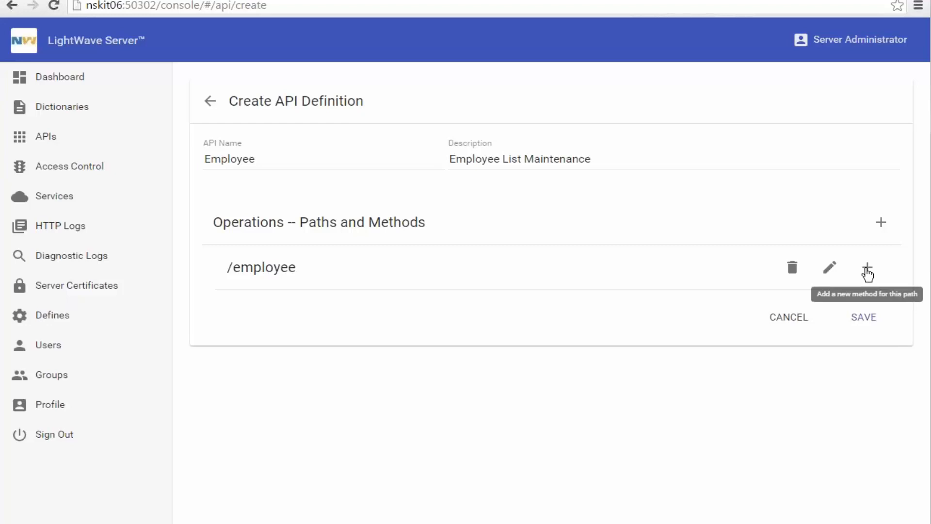
Add a POST method to the /employee path, described as "Add a new employee", with Begin or Resume Transaction enabled
{"action": "left_click", "coordinate": [867, 269]}
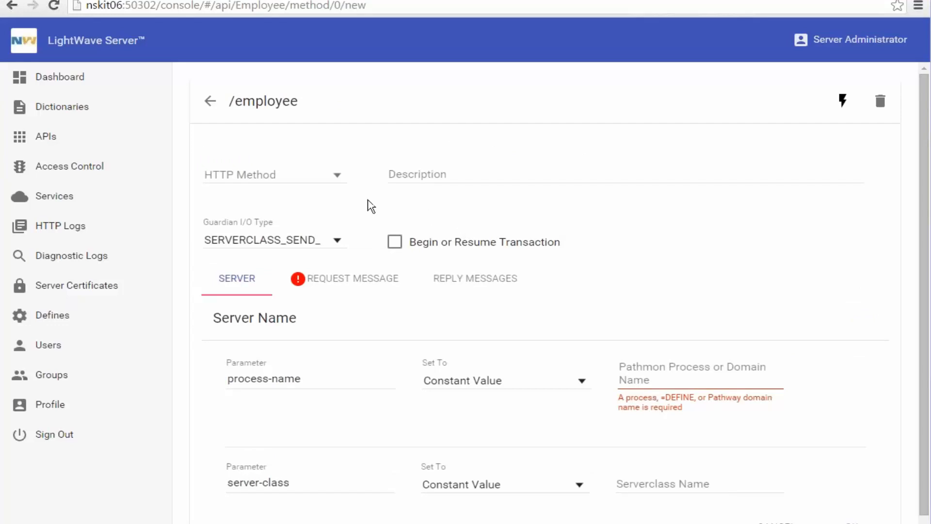
{"action": "left_click", "coordinate": [305, 179]}
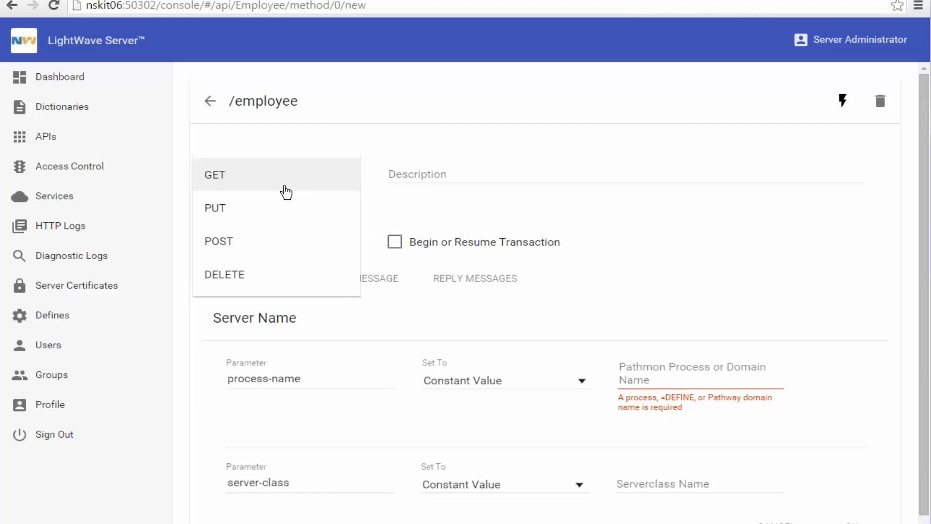
{"action": "left_click", "coordinate": [245, 242]}
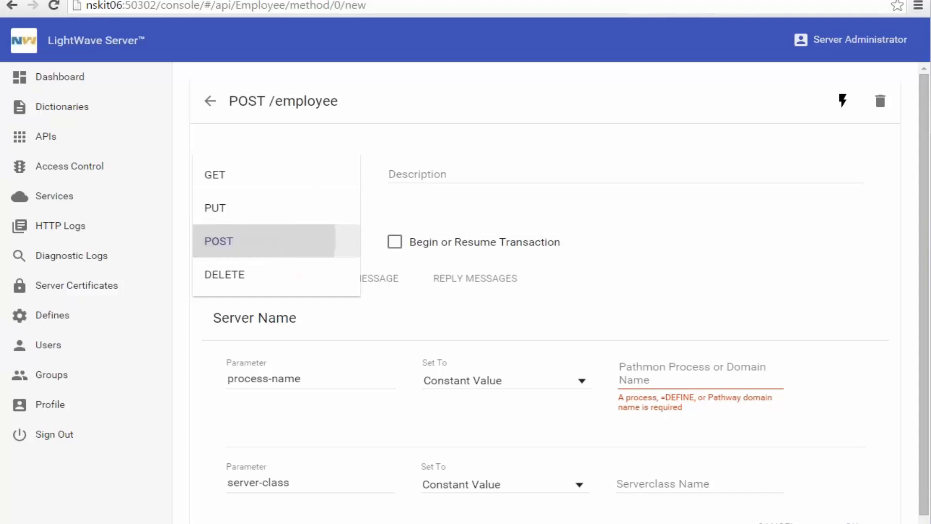
{"action": "left_click", "coordinate": [443, 168]}
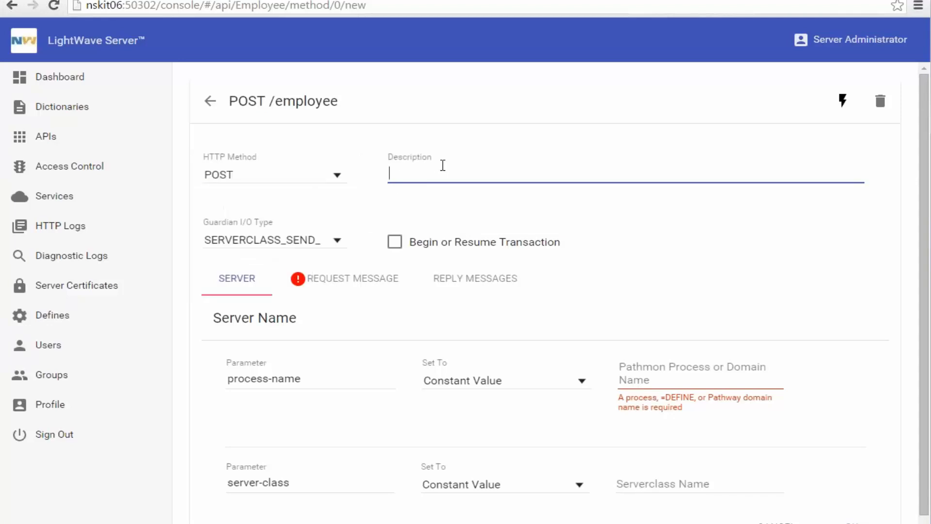
{"action": "type", "text": "Add a new employee"}
{"action": "key", "text": "Tab"}
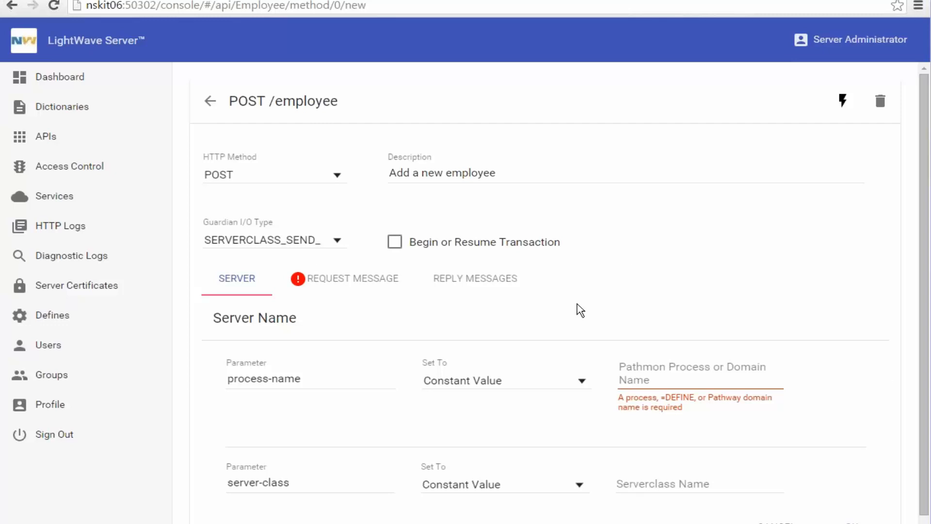
{"action": "left_click", "coordinate": [395, 241]}
Set the method's server to Pathmon process $NWEMP and serverclass EMPLOYEE-SERVER
{"action": "left_click", "coordinate": [734, 380]}
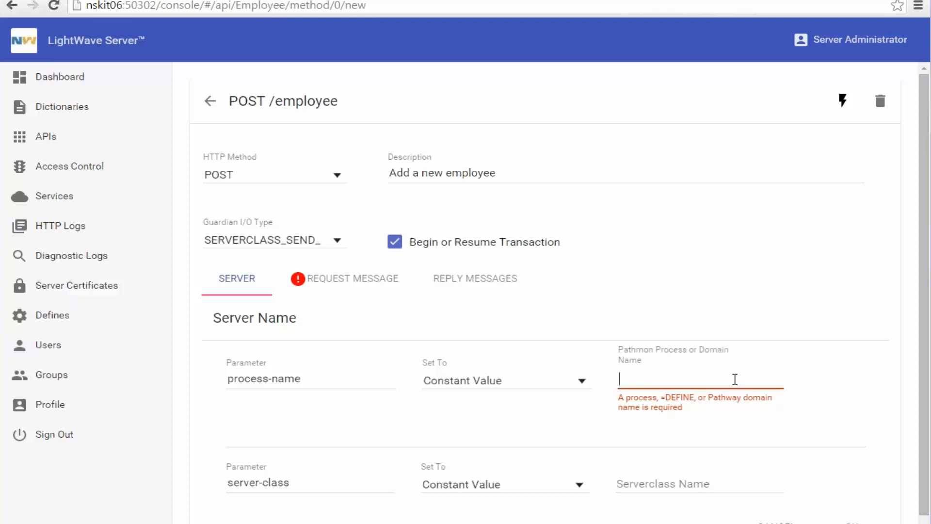
{"action": "type", "text": "$NW"}
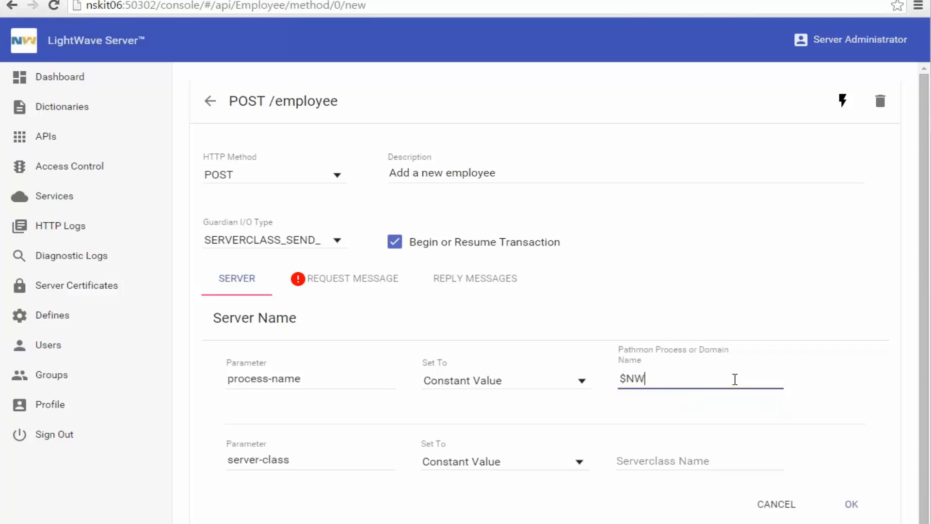
{"action": "type", "text": "EMP"}
{"action": "key", "text": "Tab"}
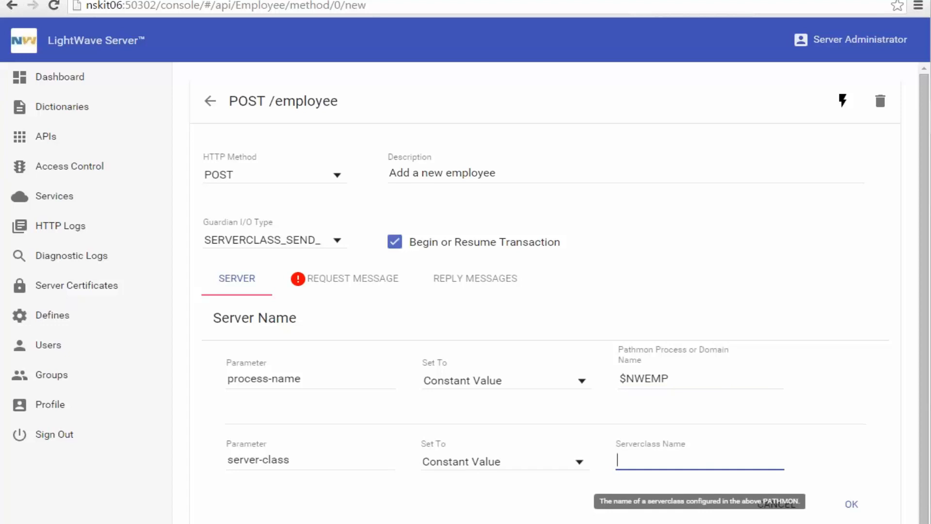
{"action": "type", "text": "EMPLOYEE-SERVER"}
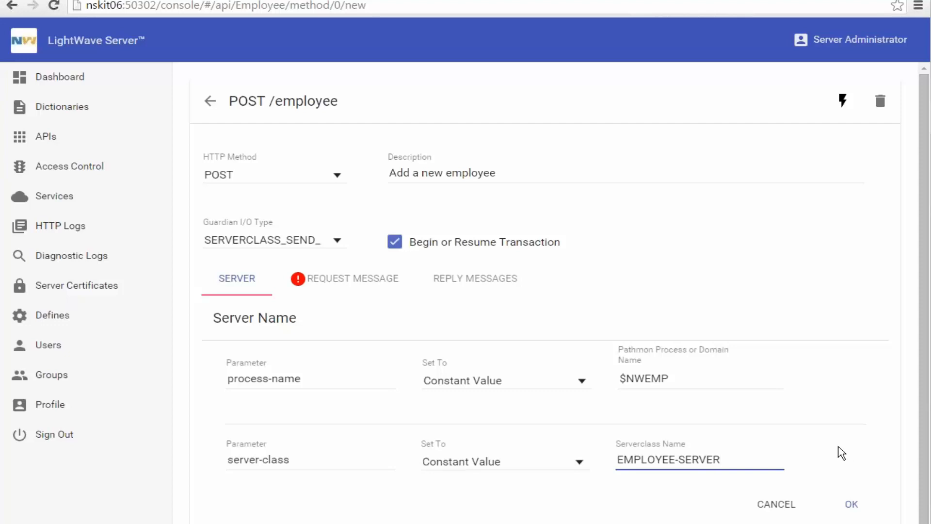
Set the request message type to EmployeeCreateRequest from the employee-defs dictionary
{"action": "left_click", "coordinate": [374, 281]}
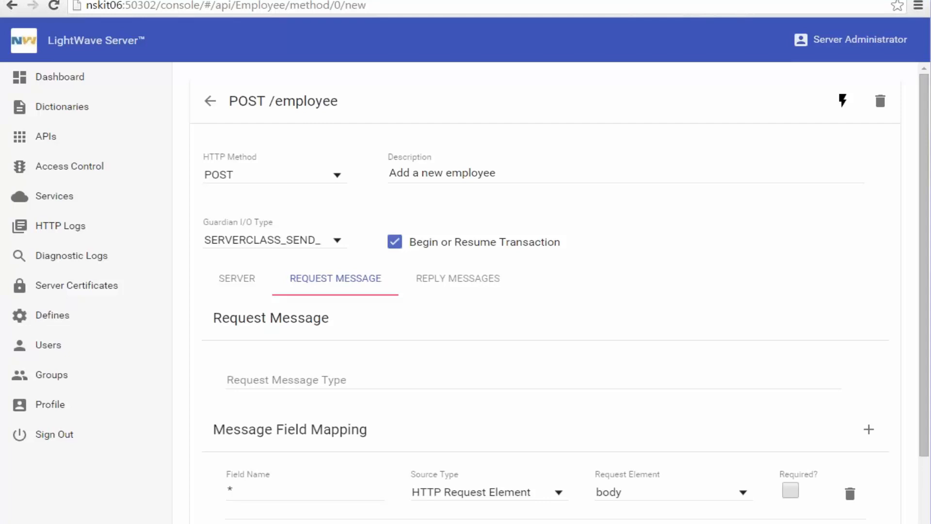
{"action": "left_click", "coordinate": [399, 380]}
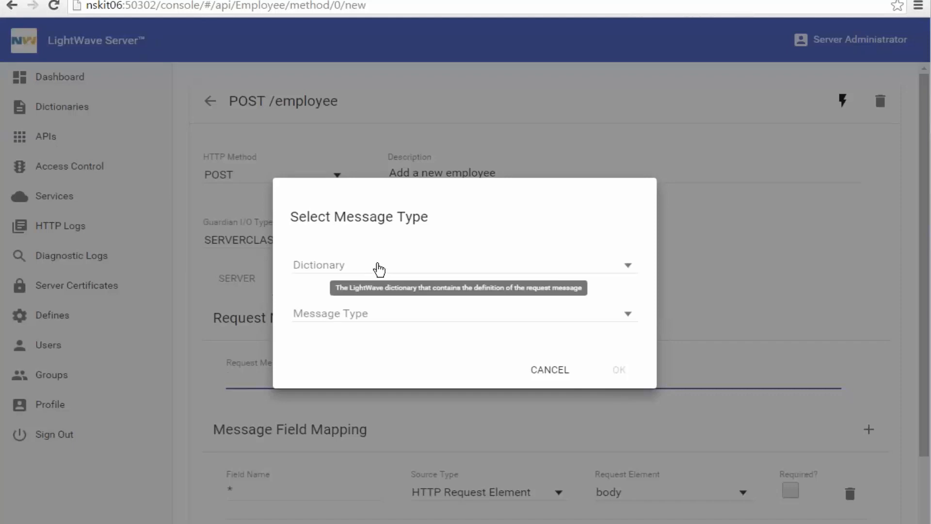
{"action": "left_click", "coordinate": [379, 269]}
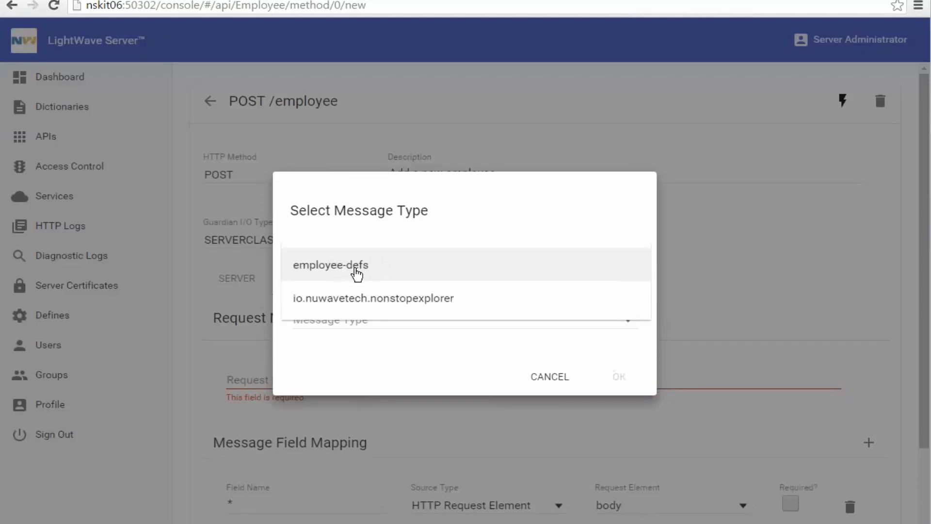
{"action": "double_click", "coordinate": [357, 266]}
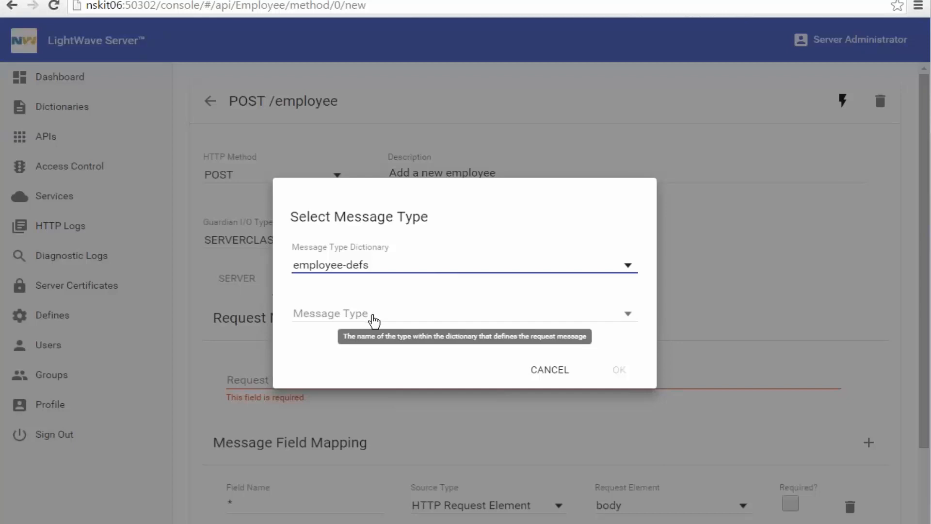
{"action": "left_click", "coordinate": [373, 318]}
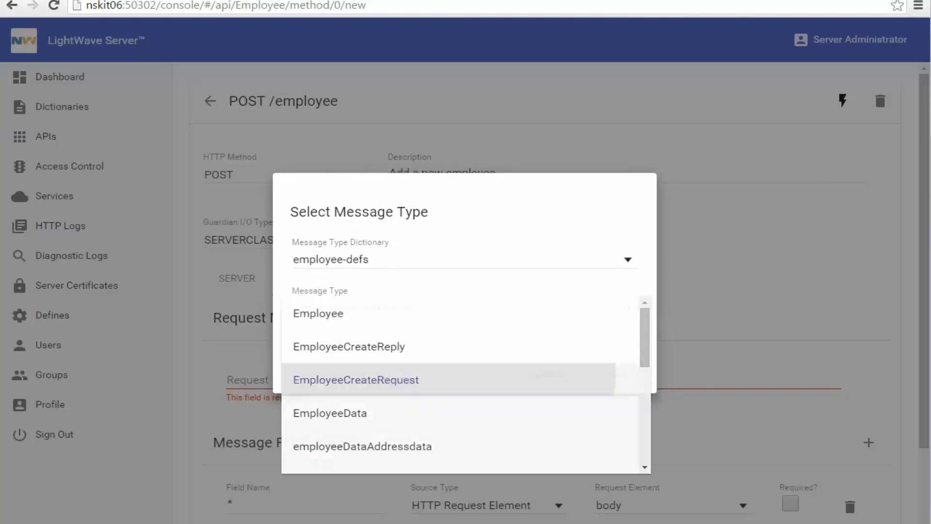
{"action": "left_click", "coordinate": [383, 379]}
{"action": "left_click", "coordinate": [623, 371]}
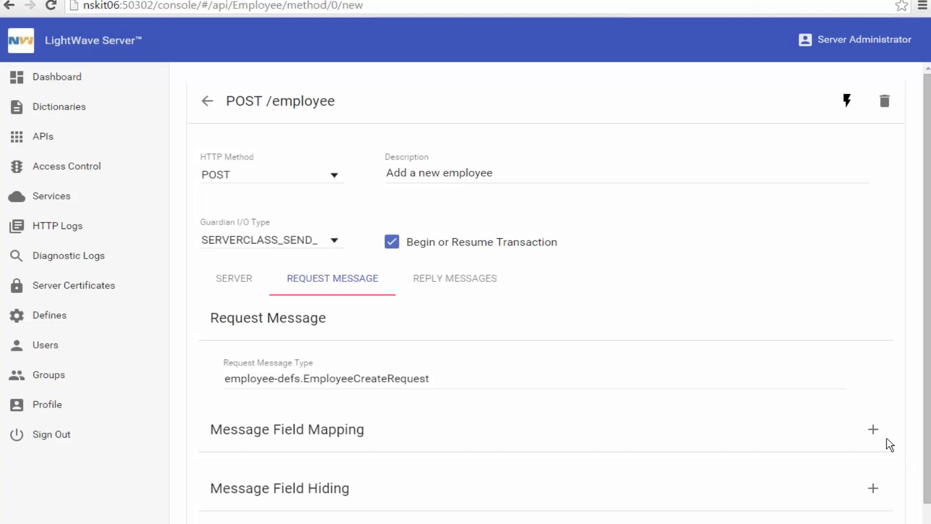
Add a request message field mapping that sets requestCode to the constant value 1
{"action": "left_click", "coordinate": [871, 431]}
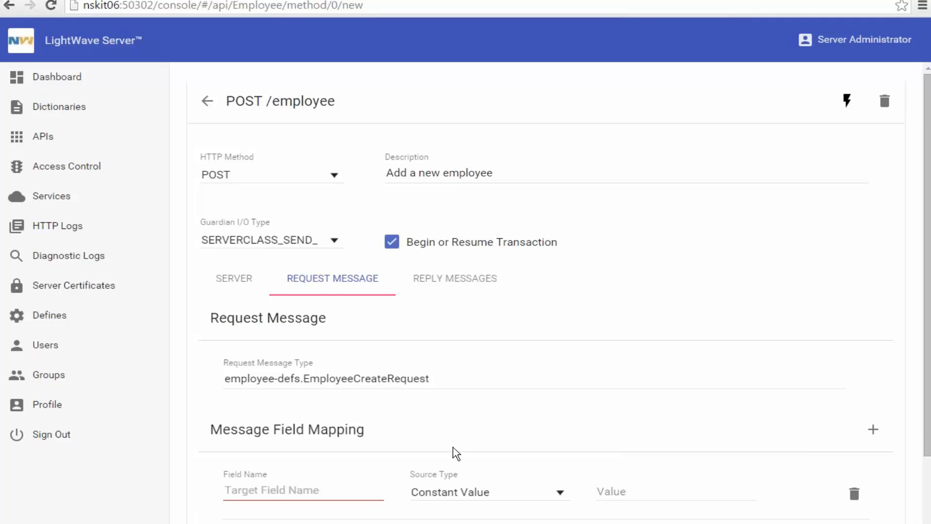
{"action": "left_click", "coordinate": [296, 491]}
{"action": "type", "text": "r"}
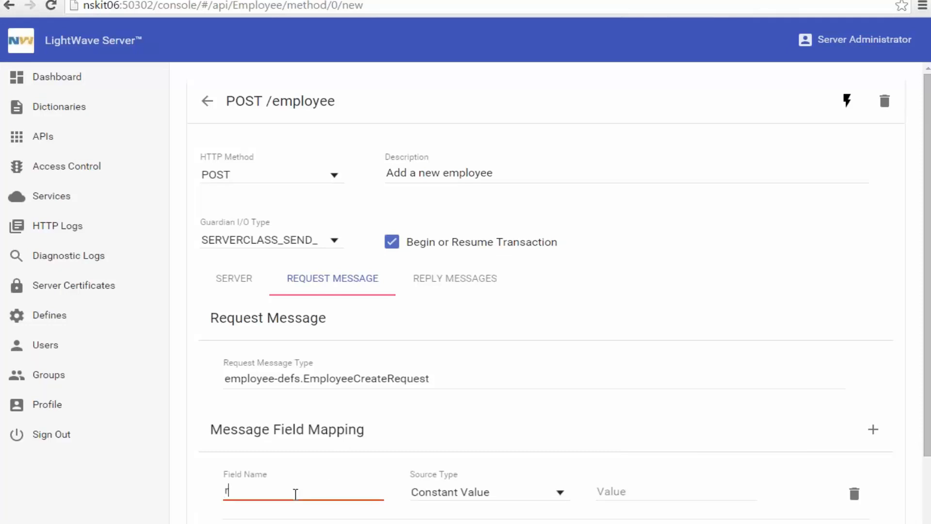
{"action": "type", "text": "equestCode"}
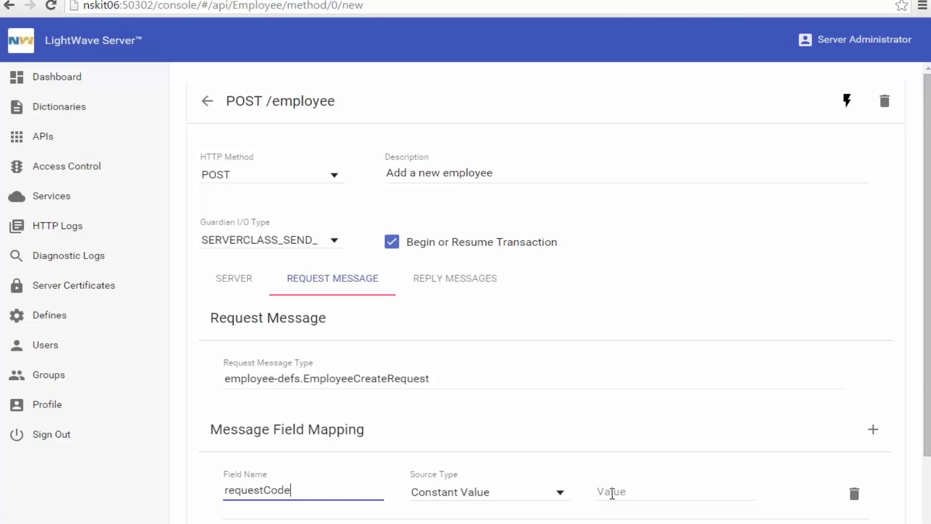
{"action": "left_click", "coordinate": [611, 493]}
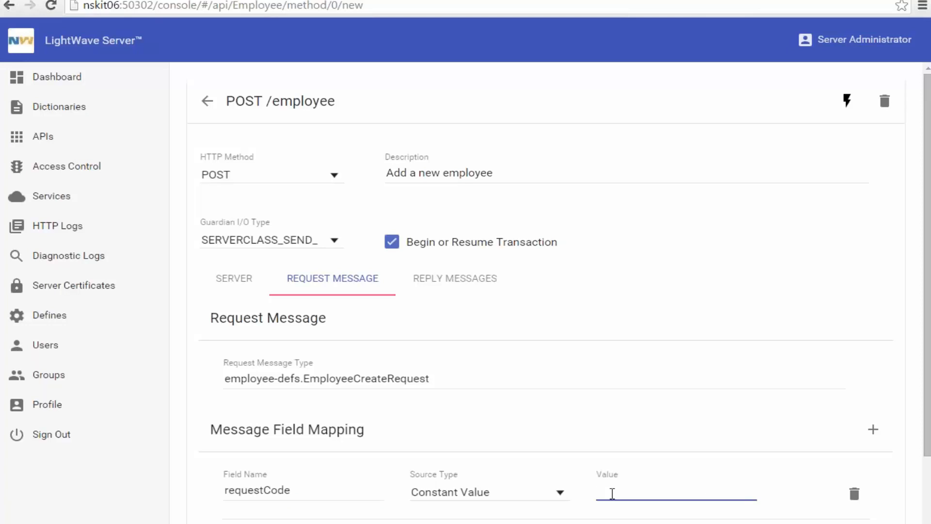
{"action": "type", "text": "1"}
Add a second request field mapping of employeeData to the HTTP Request Element body and mark it as required
{"action": "scroll", "coordinate": [670, 498], "scroll_direction": "down", "scroll_amount": 1}
{"action": "scroll", "coordinate": [896, 395], "scroll_direction": "down", "scroll_amount": 1}
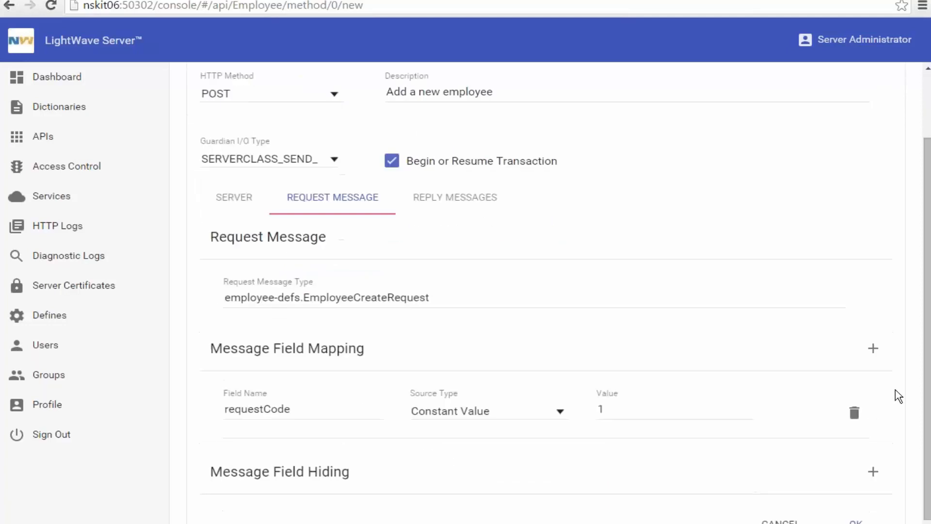
{"action": "left_click", "coordinate": [873, 348]}
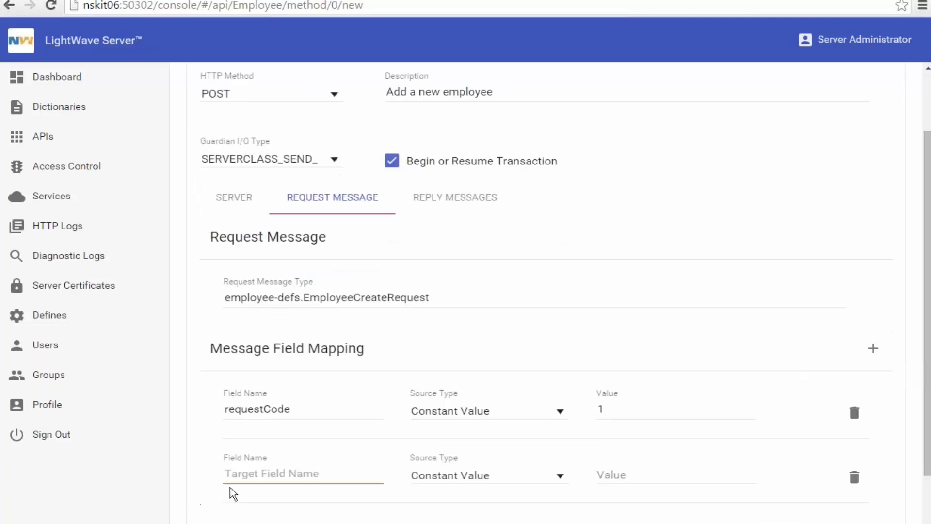
{"action": "left_click", "coordinate": [247, 473]}
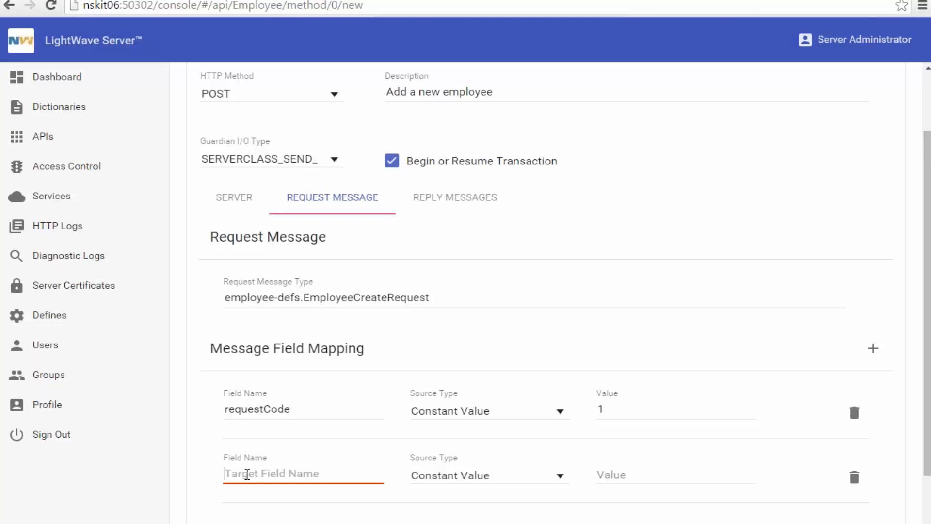
{"action": "type", "text": "employee"}
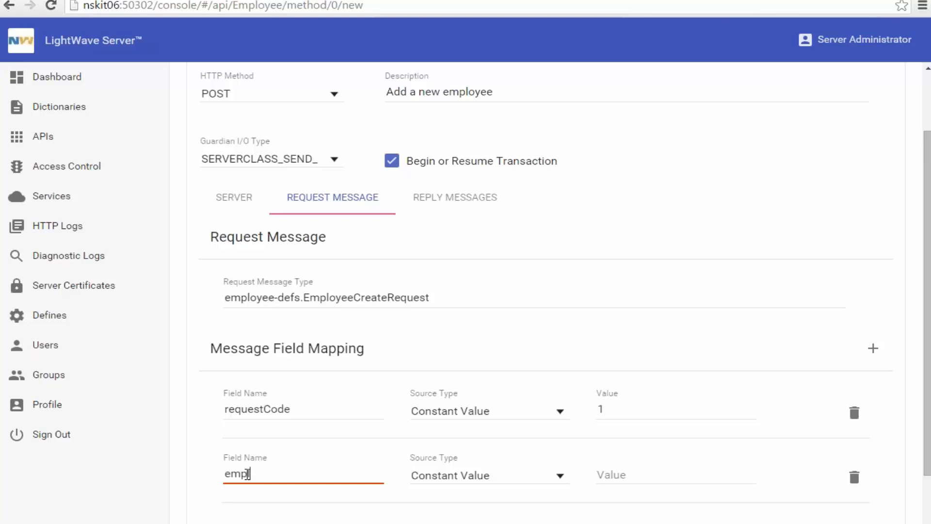
{"action": "type", "text": "ata"}
{"action": "key", "text": "Tab"}
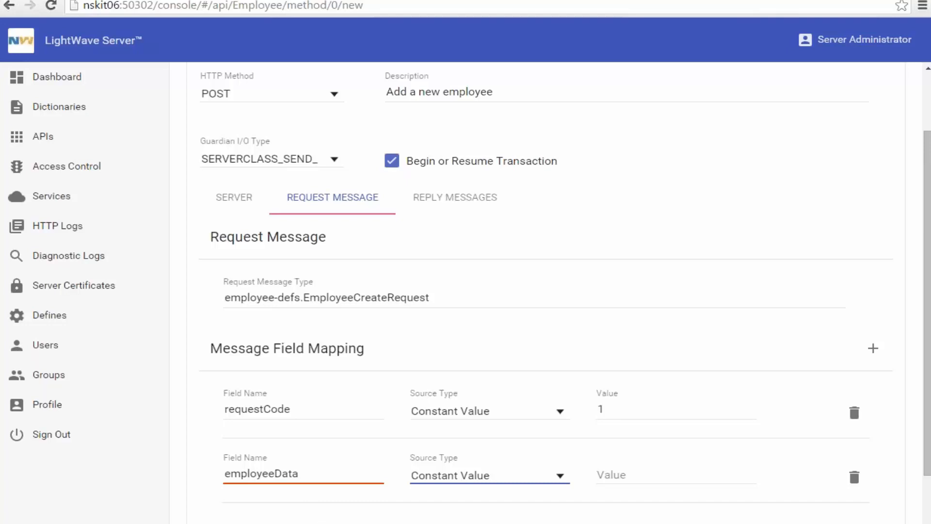
{"action": "left_click", "coordinate": [433, 476]}
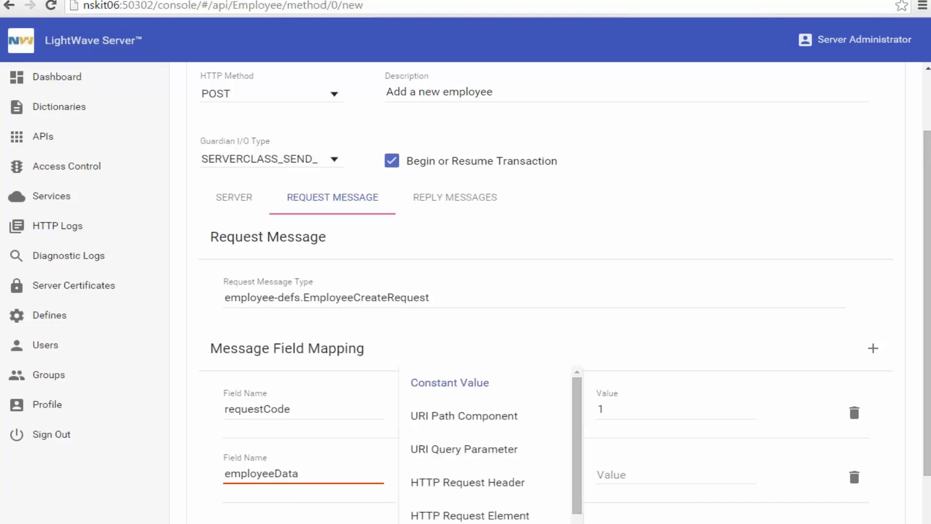
{"action": "left_click", "coordinate": [499, 515]}
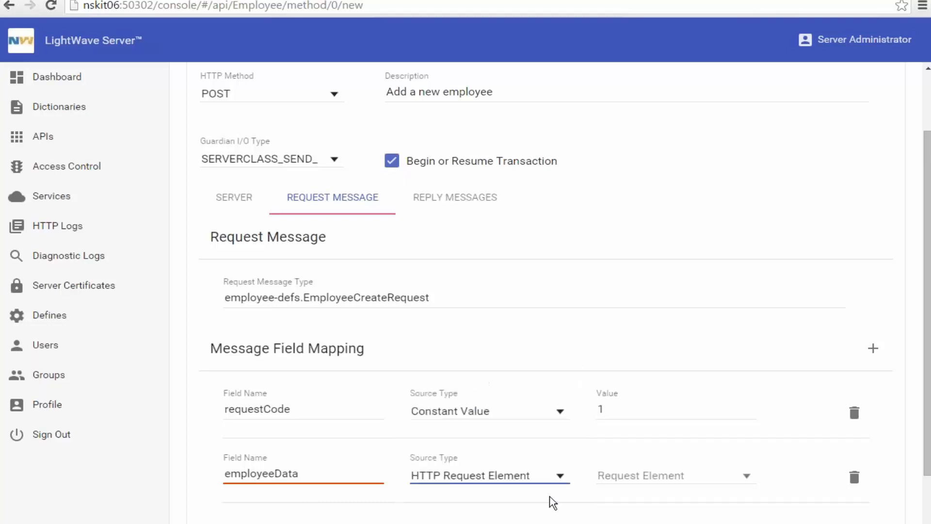
{"action": "left_click", "coordinate": [629, 481]}
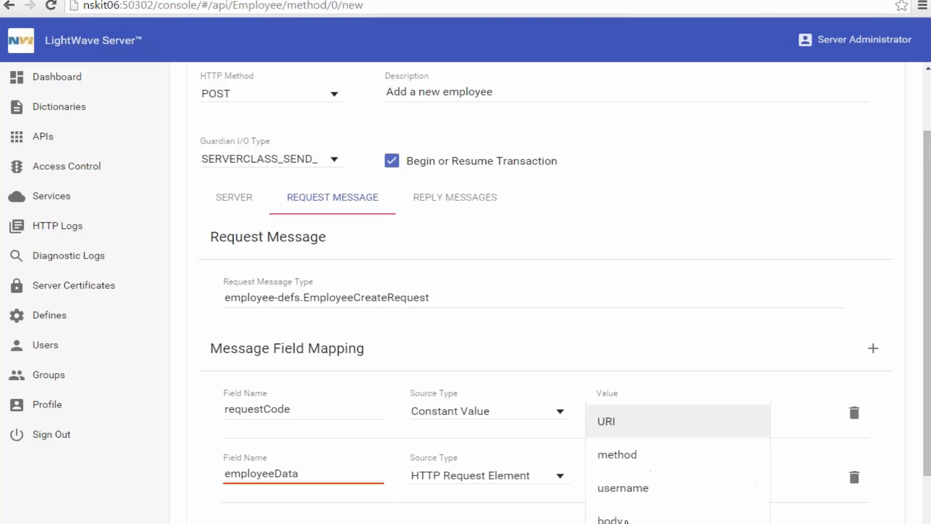
{"action": "left_click", "coordinate": [627, 519]}
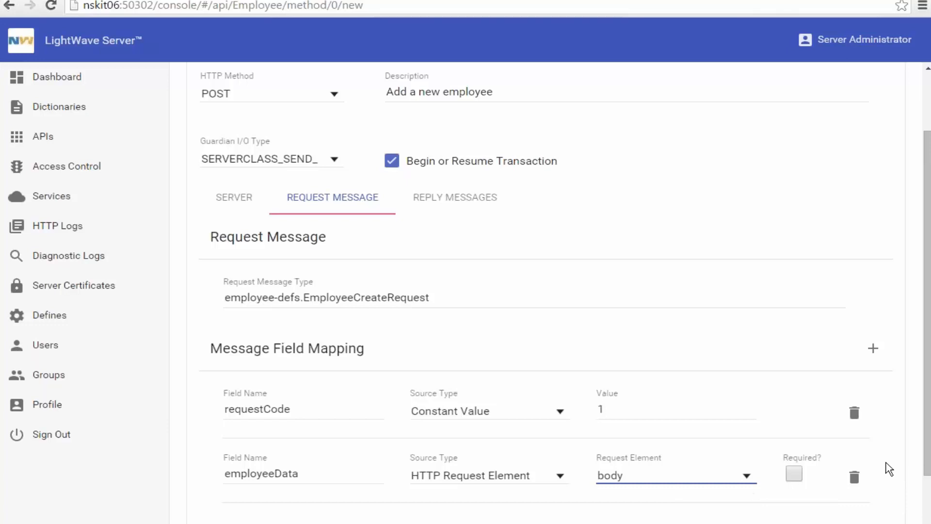
{"action": "left_click", "coordinate": [794, 473]}
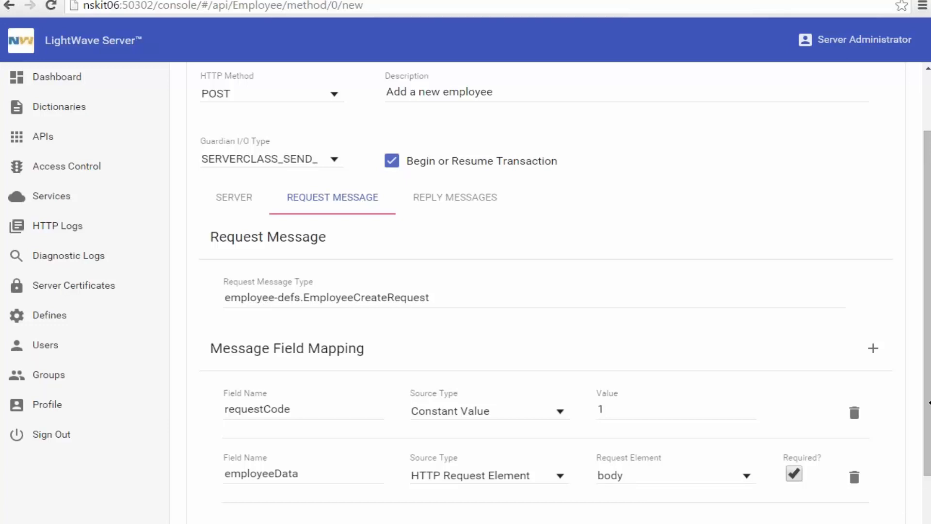
Add a reply message for reply code 0 with message type EmployeeCreateReply from the employee-defs dictionary
{"action": "left_click", "coordinate": [447, 205]}
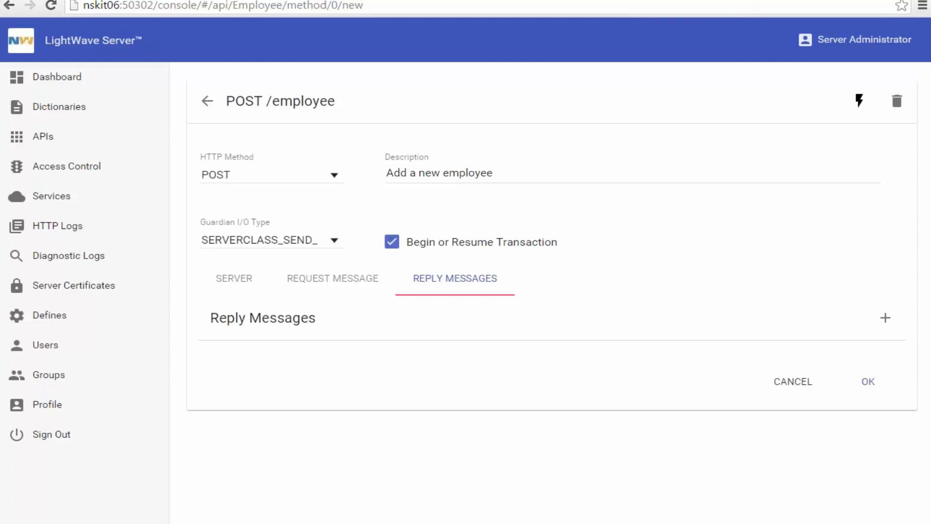
{"action": "left_click", "coordinate": [884, 320]}
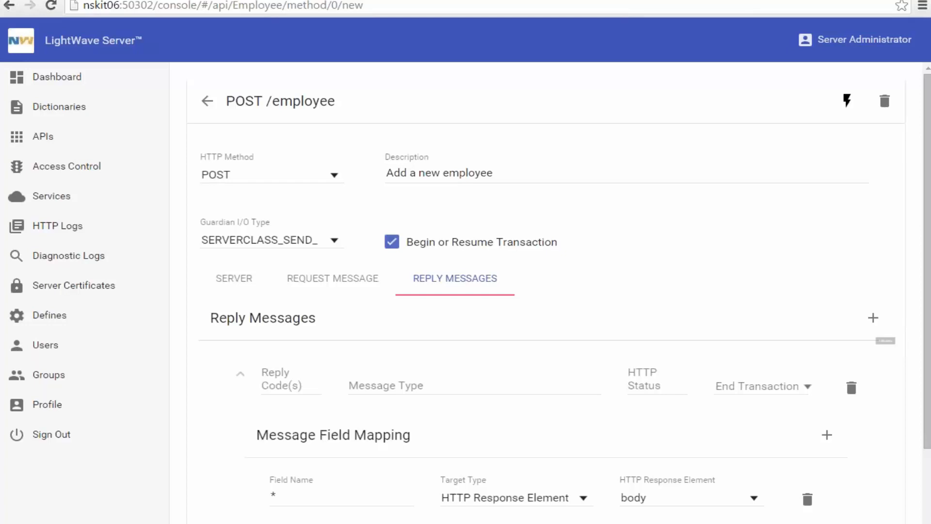
{"action": "left_click", "coordinate": [282, 385]}
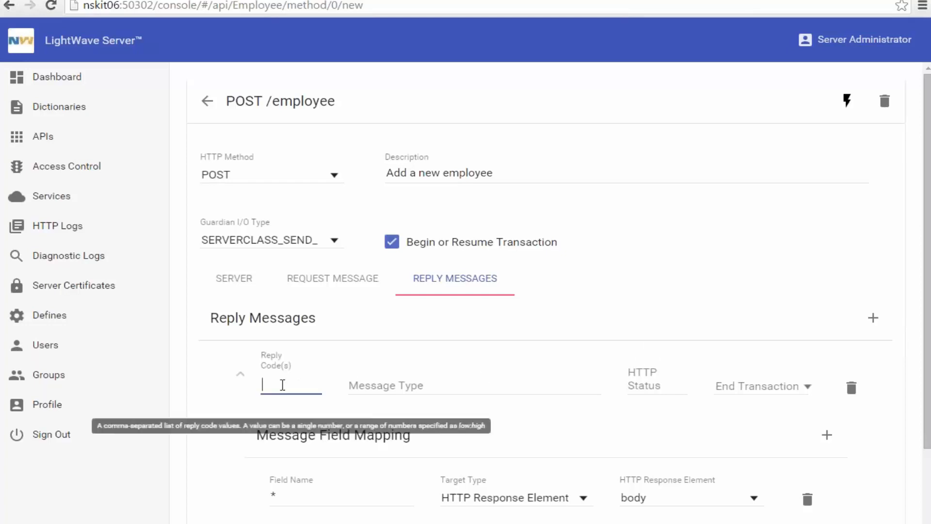
{"action": "type", "text": "0"}
{"action": "key", "text": "Tab"}
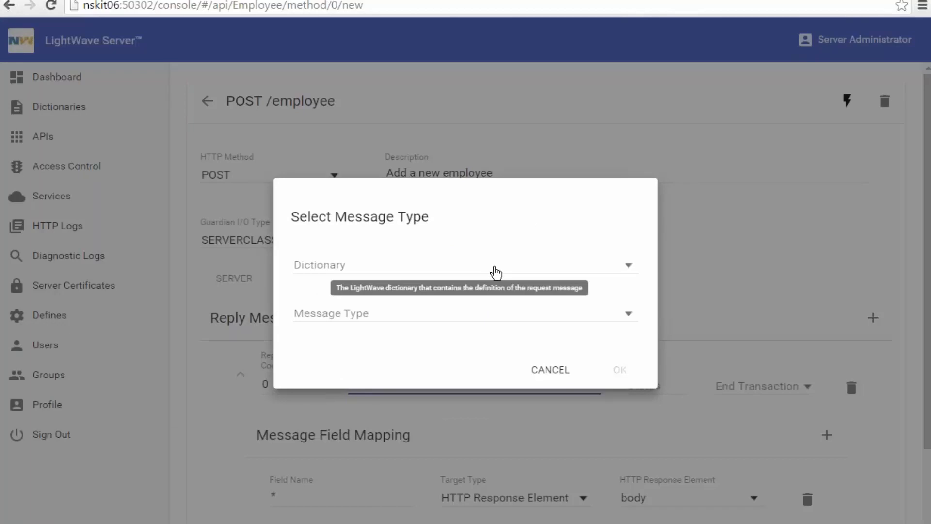
{"action": "left_click", "coordinate": [497, 271]}
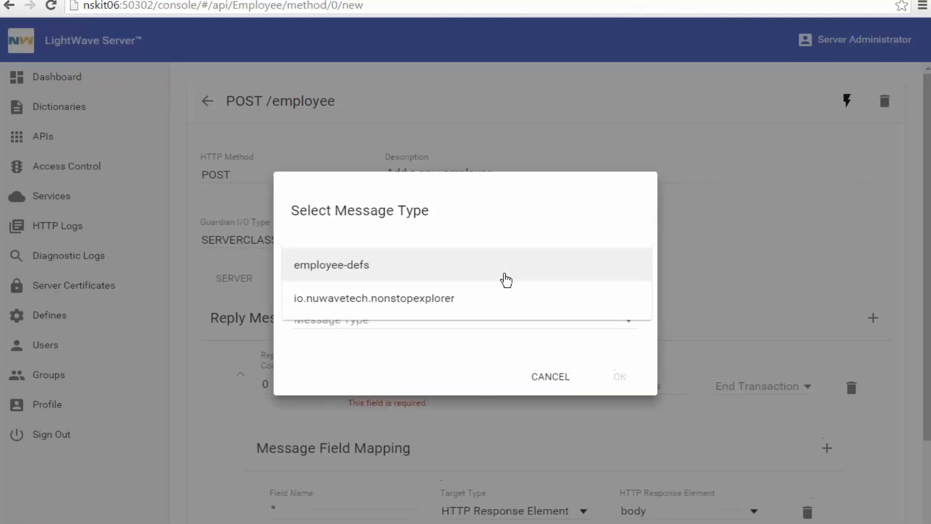
{"action": "left_click", "coordinate": [494, 274]}
{"action": "left_click", "coordinate": [489, 315]}
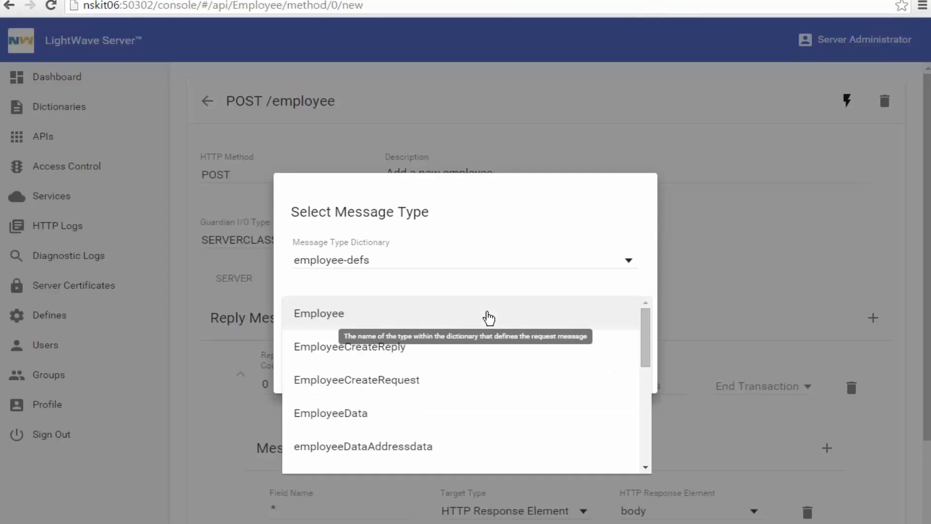
{"action": "left_click", "coordinate": [446, 354]}
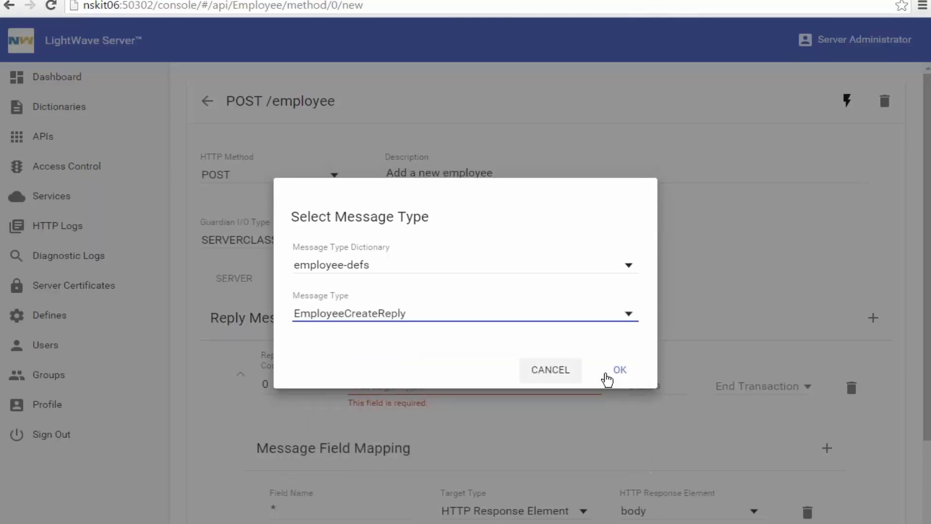
{"action": "left_click", "coordinate": [620, 374]}
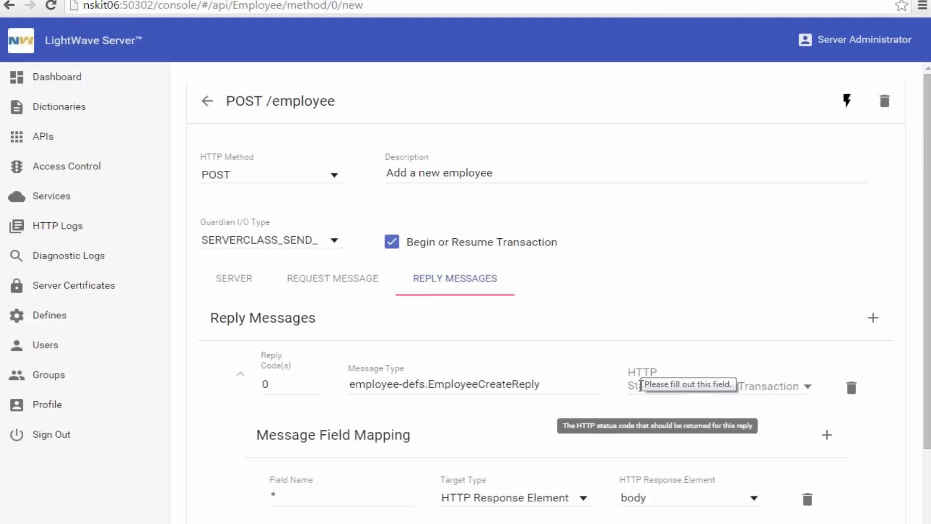
Set the reply code 0 message to HTTP status 200 and its End Transaction option to commit
{"action": "left_click", "coordinate": [641, 385]}
{"action": "type", "text": "200"}
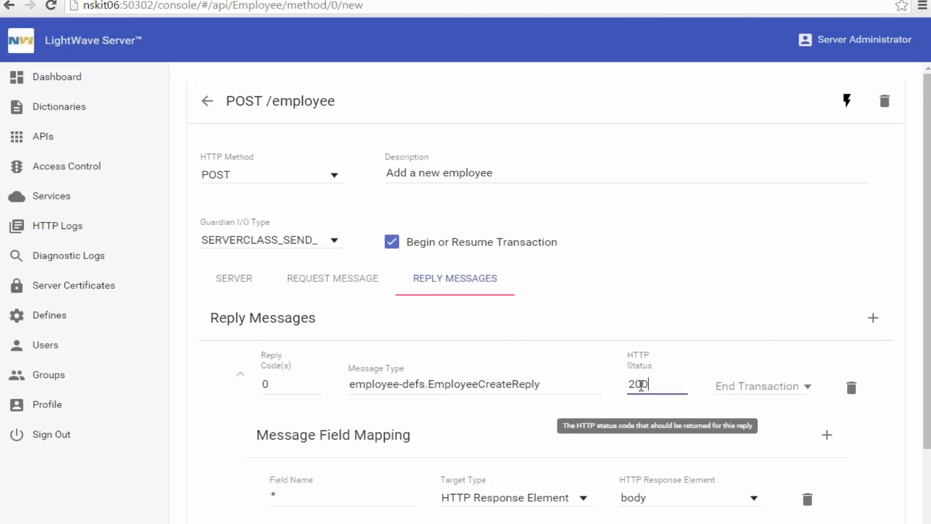
{"action": "key", "text": "Tab"}
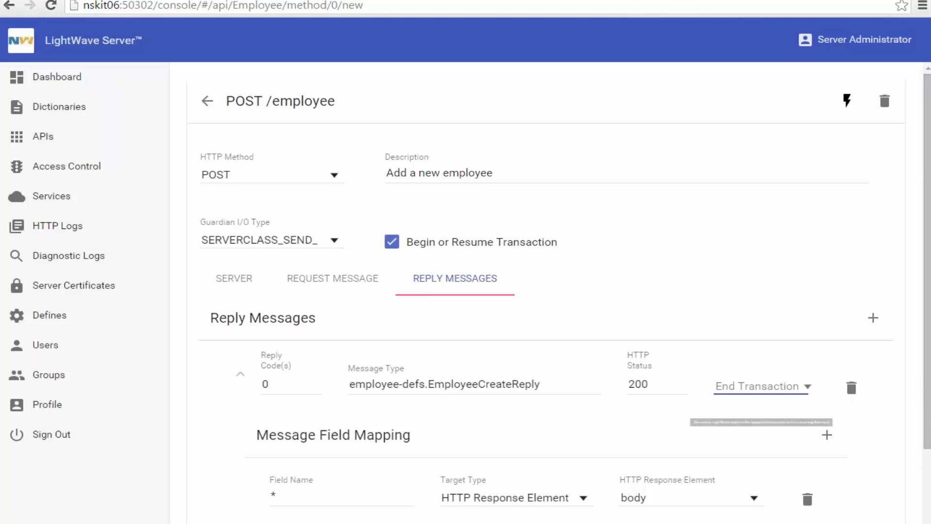
{"action": "left_click", "coordinate": [806, 392]}
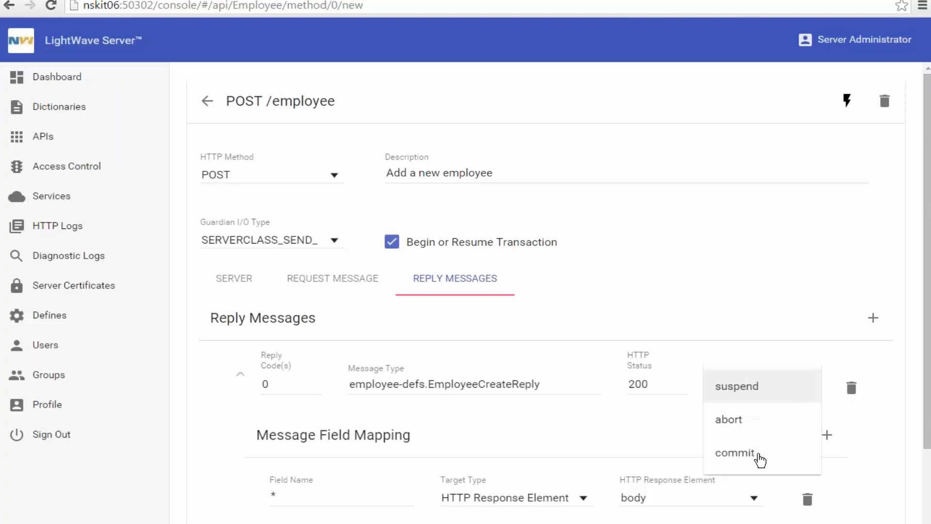
{"action": "left_click", "coordinate": [756, 455]}
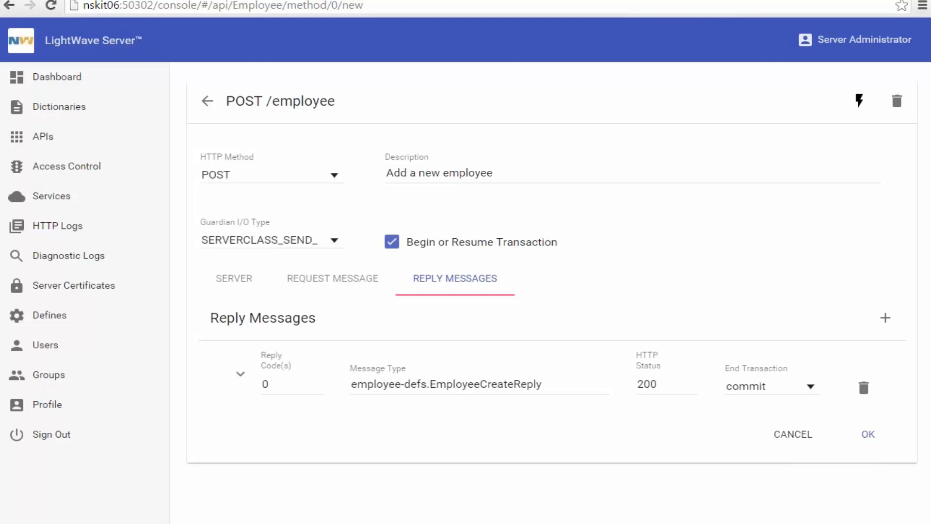
Hide the replyCode field in the reply code 0 message and collapse its details
{"action": "left_click", "coordinate": [240, 374]}
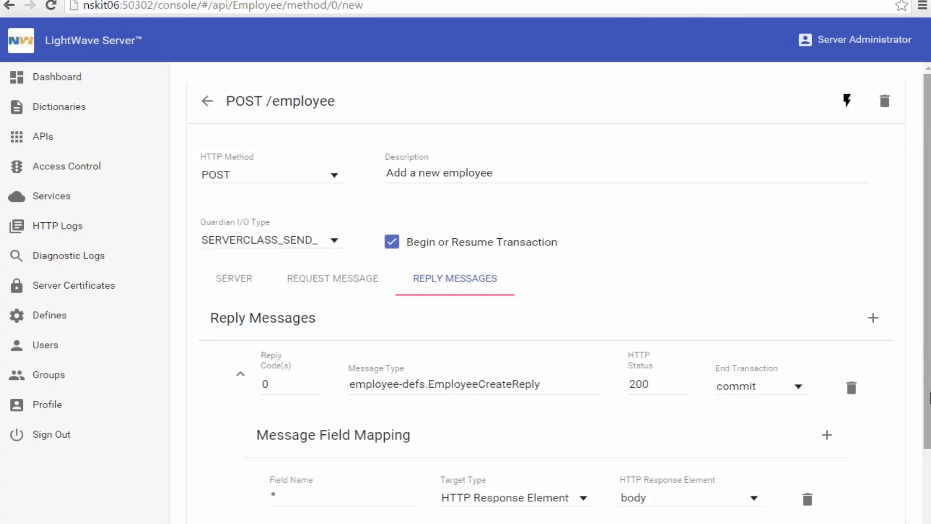
{"action": "scroll", "coordinate": [929, 397], "scroll_direction": "down", "scroll_amount": 3}
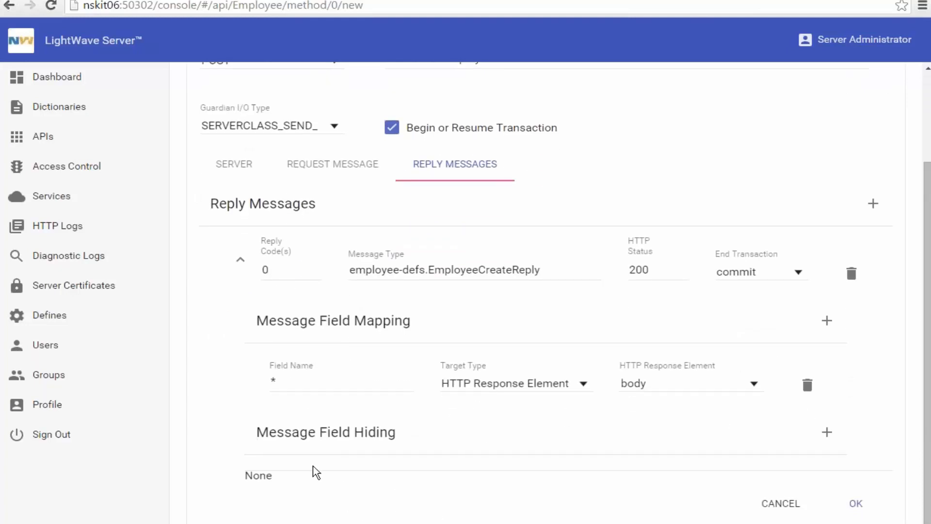
{"action": "left_click", "coordinate": [819, 436]}
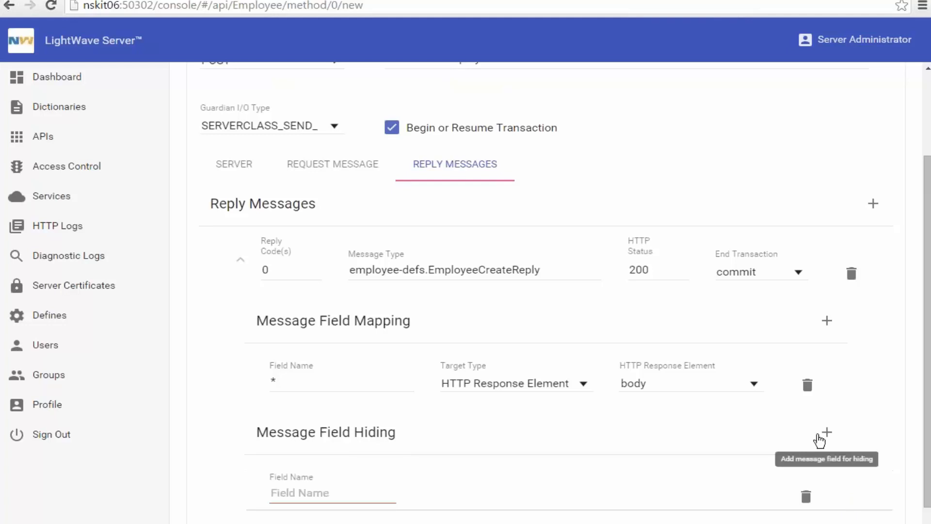
{"action": "left_click", "coordinate": [331, 493]}
{"action": "type", "text": "re"}
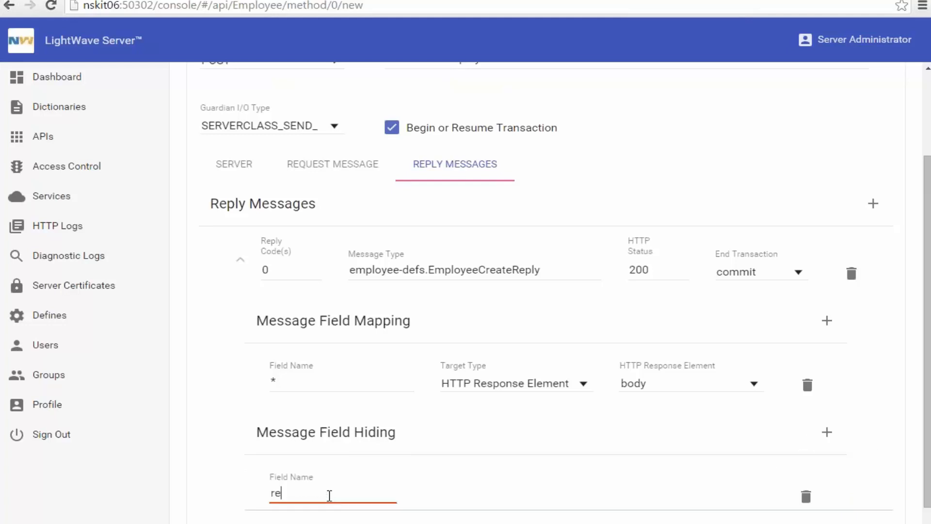
{"action": "type", "text": "plyCode"}
{"action": "key", "text": "Tab"}
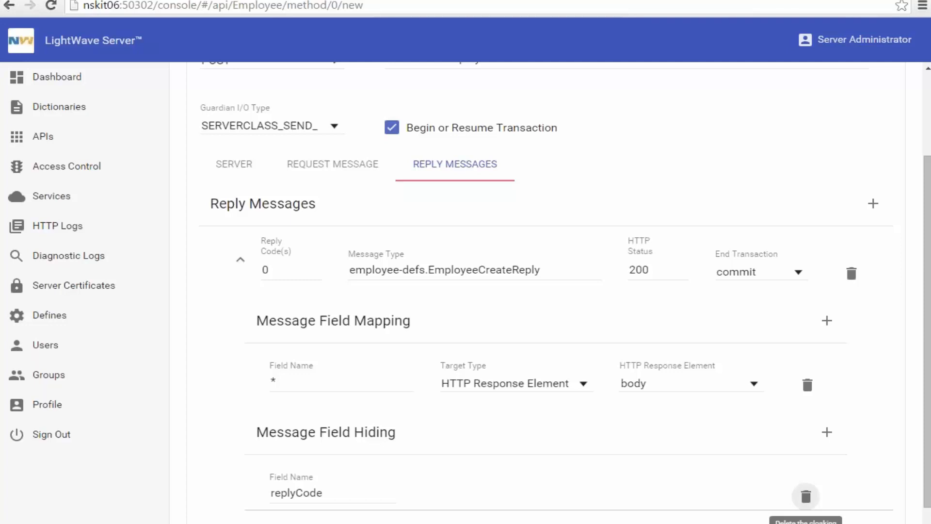
{"action": "left_click", "coordinate": [240, 259]}
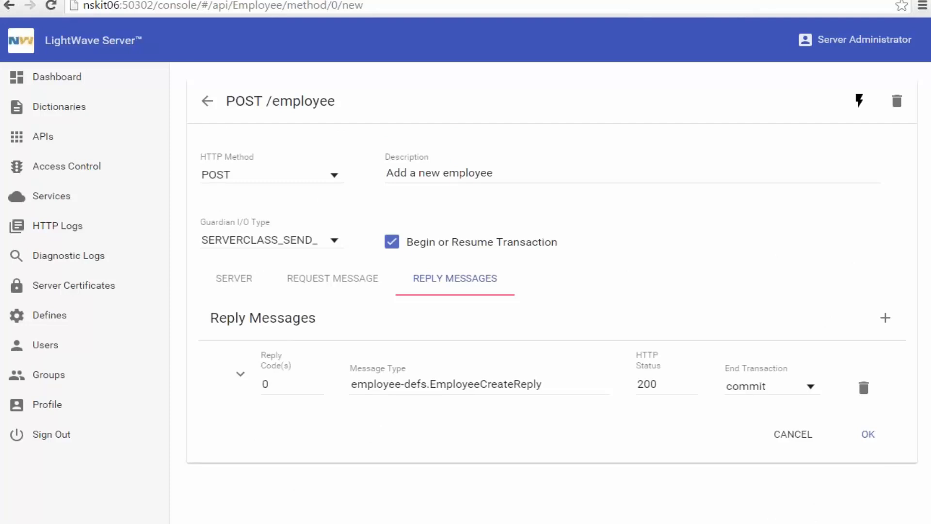
Add a second reply message for reply code * with message type EmployeeRequestError from the employee-defs dictionary
{"action": "left_click", "coordinate": [882, 323]}
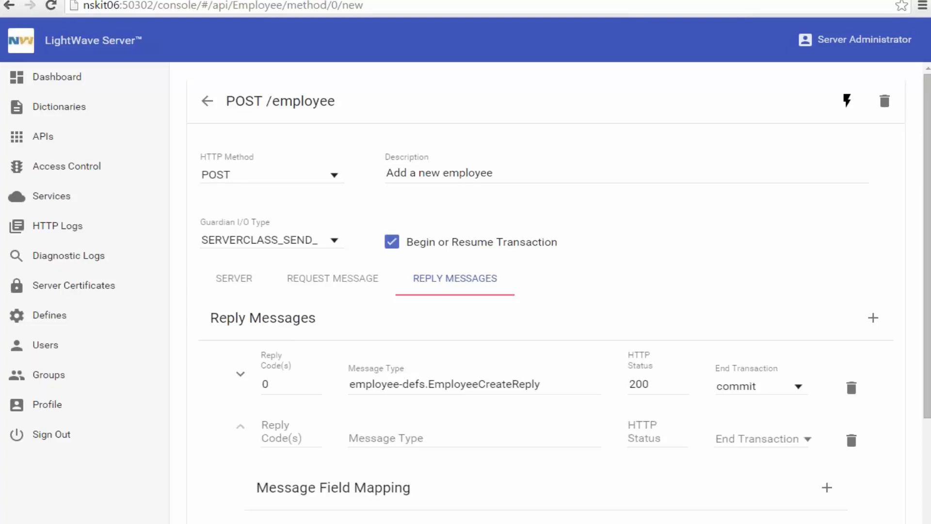
{"action": "left_click", "coordinate": [293, 433]}
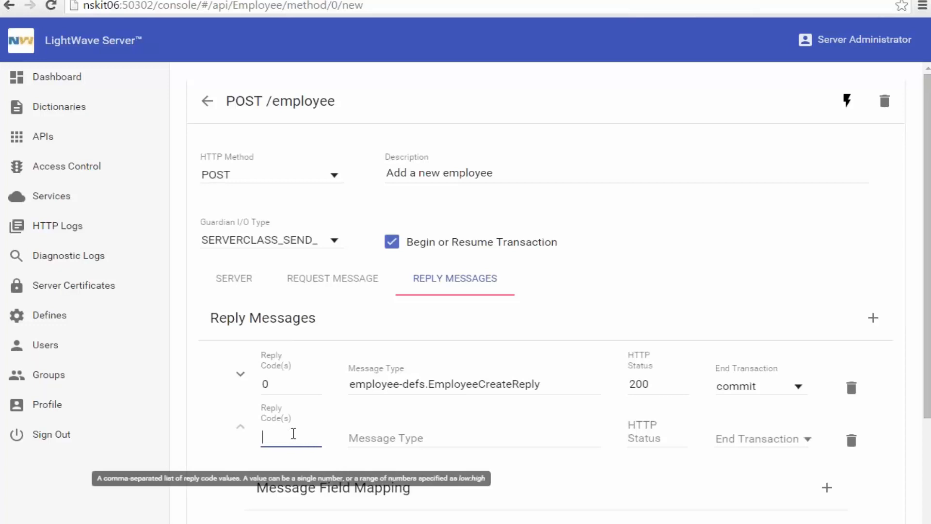
{"action": "type", "text": "*"}
{"action": "left_click", "coordinate": [520, 385]}
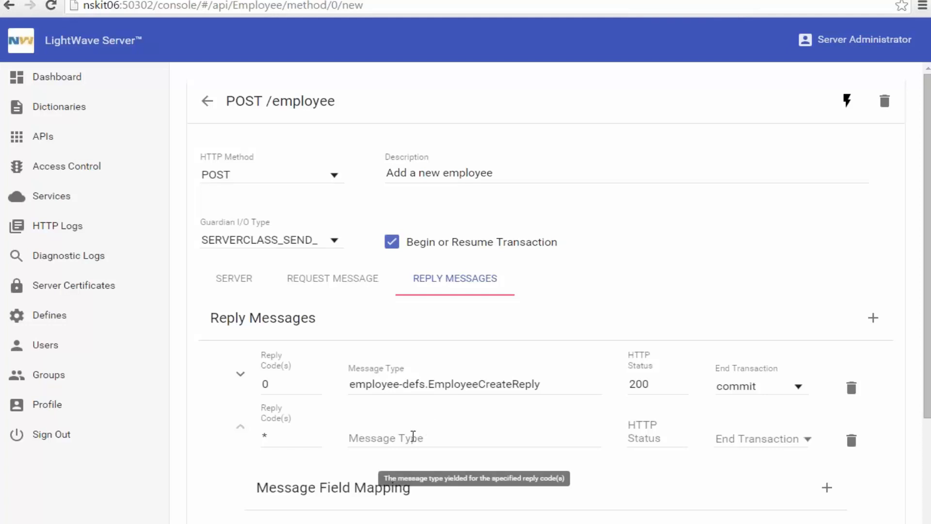
{"action": "left_click", "coordinate": [413, 437]}
{"action": "left_click", "coordinate": [422, 268]}
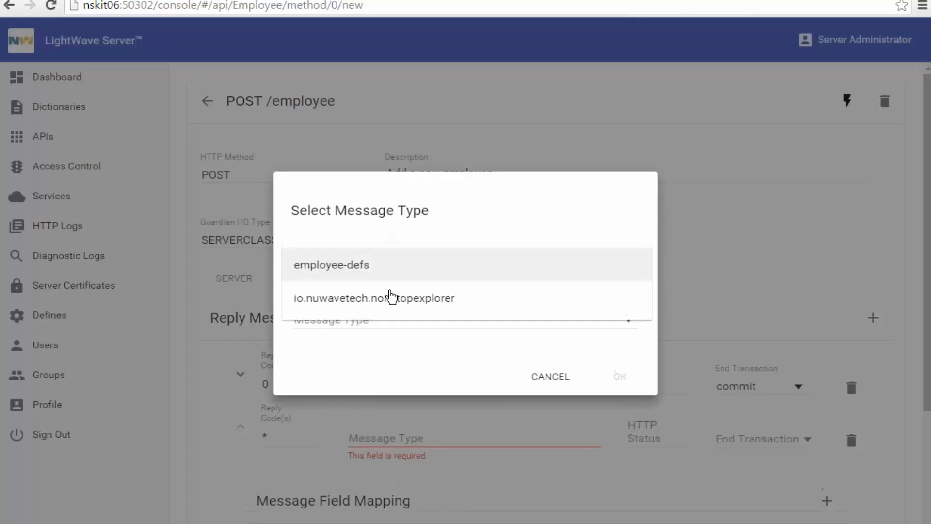
{"action": "left_click", "coordinate": [377, 275]}
{"action": "left_click", "coordinate": [380, 315]}
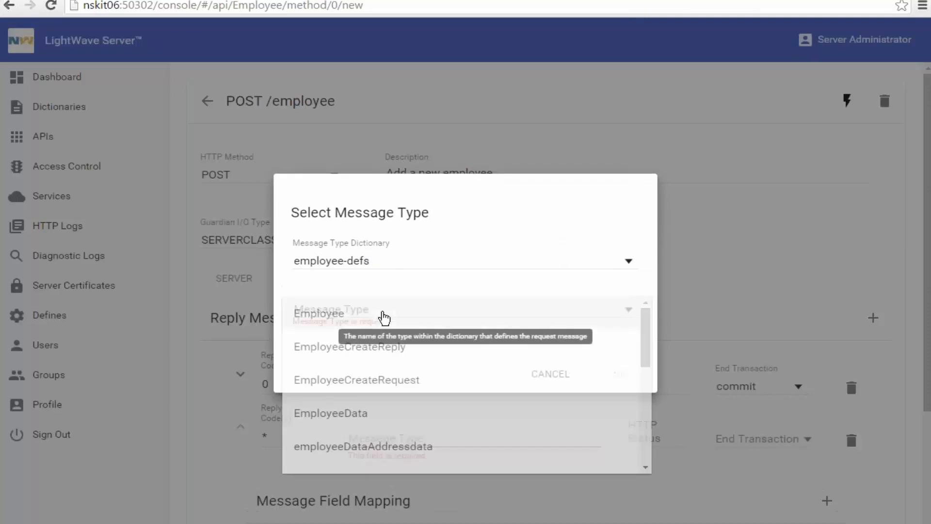
{"action": "scroll", "coordinate": [483, 361], "scroll_direction": "down", "scroll_amount": 5}
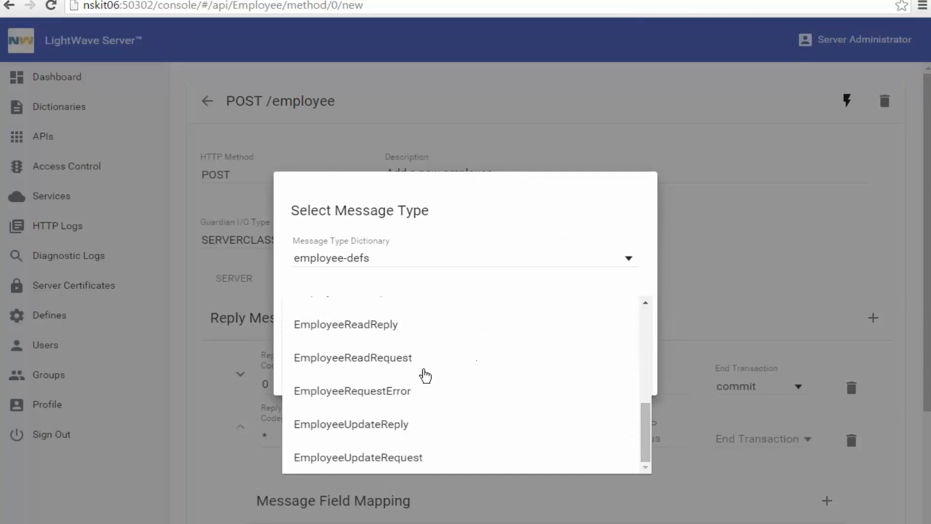
{"action": "left_click", "coordinate": [403, 391]}
{"action": "left_click", "coordinate": [619, 374]}
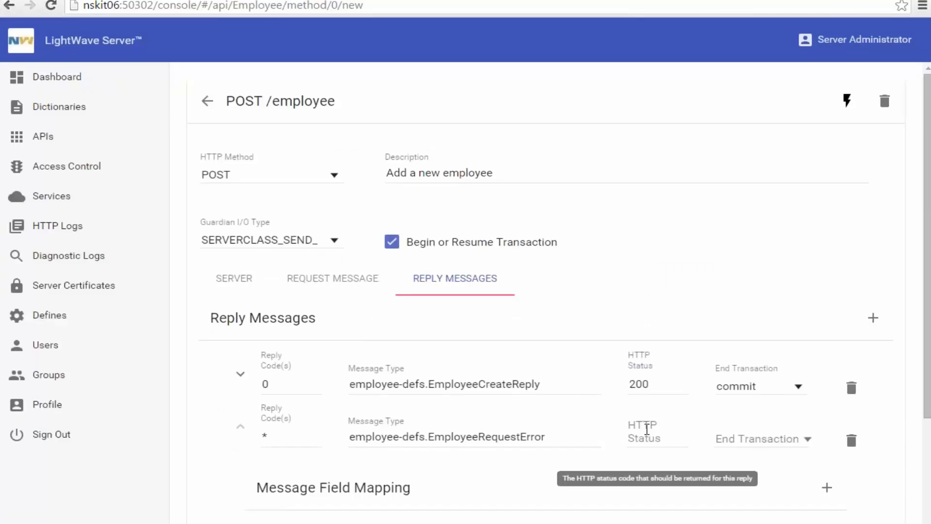
Set the reply code * message to HTTP status 500 and its End Transaction option to abort
{"action": "left_click", "coordinate": [641, 433]}
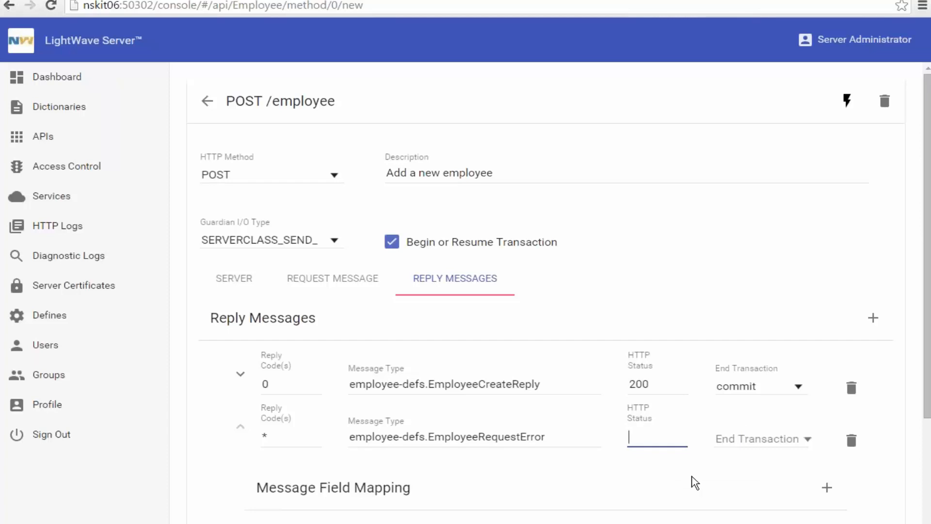
{"action": "type", "text": "500"}
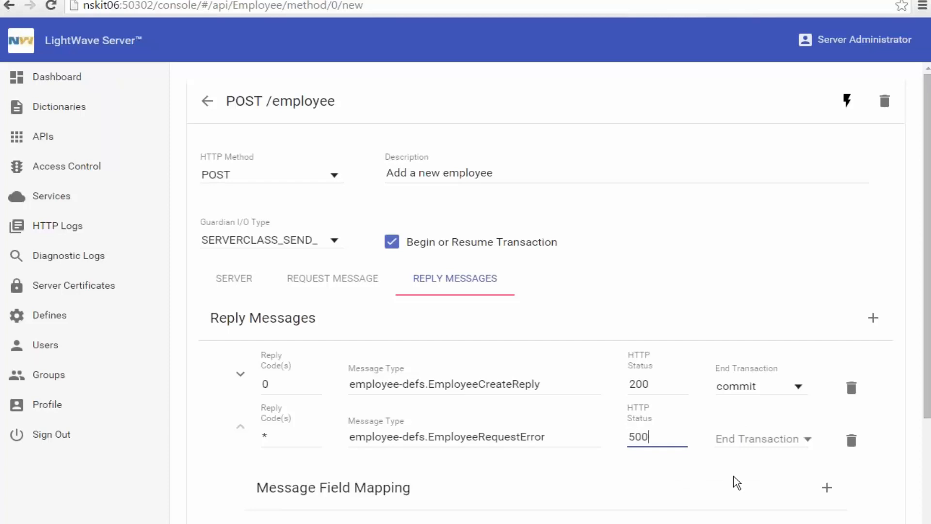
{"action": "left_click", "coordinate": [795, 434]}
{"action": "left_click", "coordinate": [777, 441]}
{"action": "left_click", "coordinate": [743, 472]}
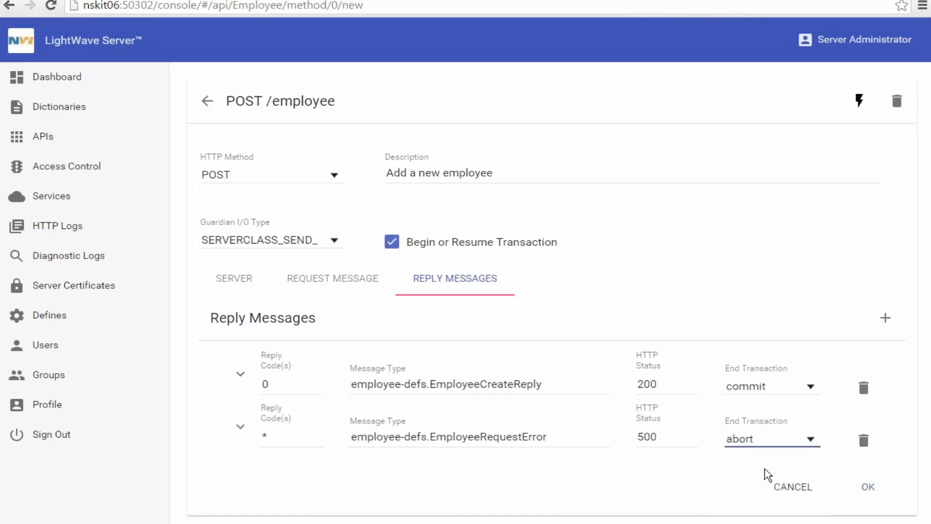
Check the field mapping of the reply code * message, then accept the POST method and save the Employee API definition
{"action": "left_click", "coordinate": [240, 426]}
{"action": "scroll", "coordinate": [418, 463], "scroll_direction": "down", "scroll_amount": 3}
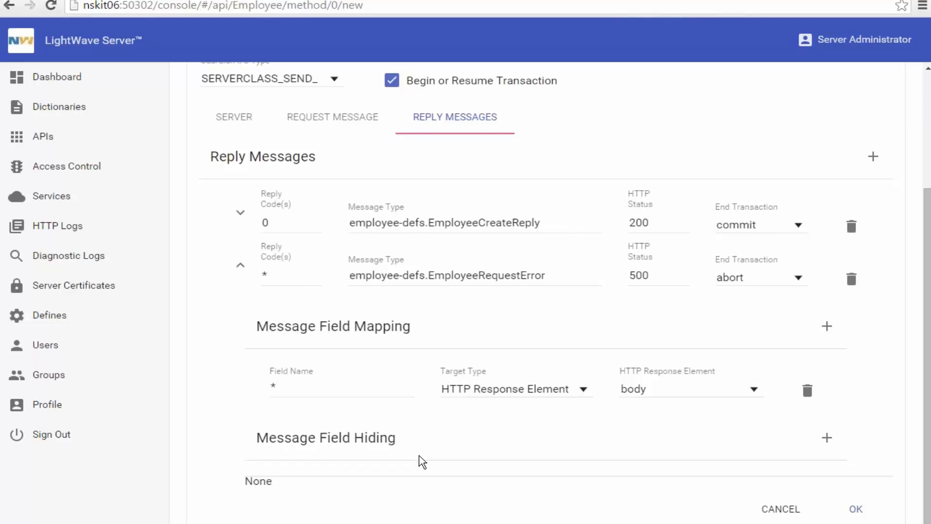
{"action": "left_click", "coordinate": [846, 509]}
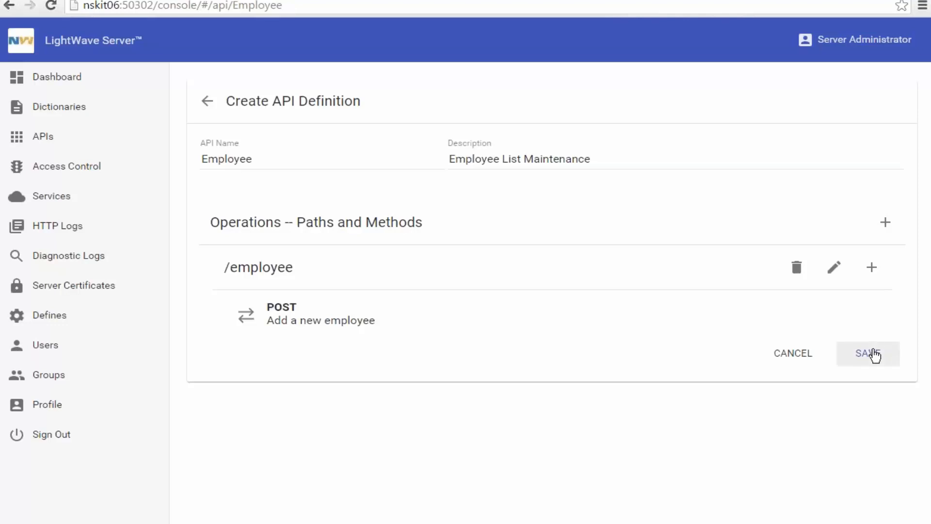
{"action": "left_click", "coordinate": [873, 355]}
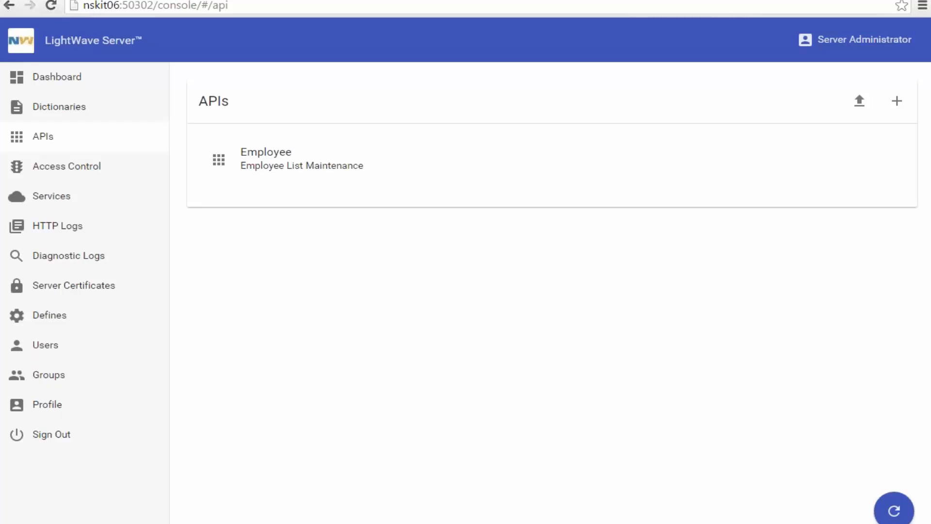
Start a new access control policy named employee-service-access with the description Employee Service ACP
{"action": "left_click", "coordinate": [57, 167]}
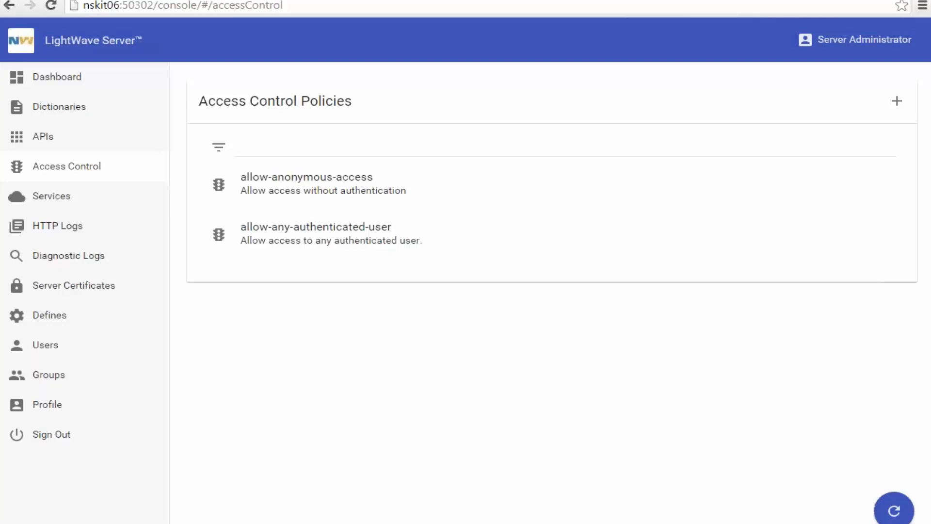
{"action": "left_click", "coordinate": [898, 106]}
{"action": "left_click", "coordinate": [305, 164]}
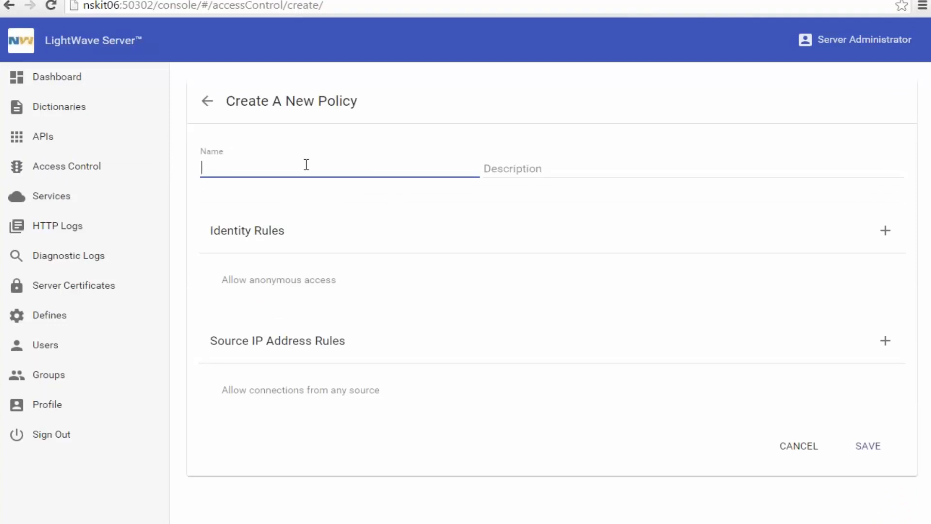
{"action": "type", "text": "employee-service"}
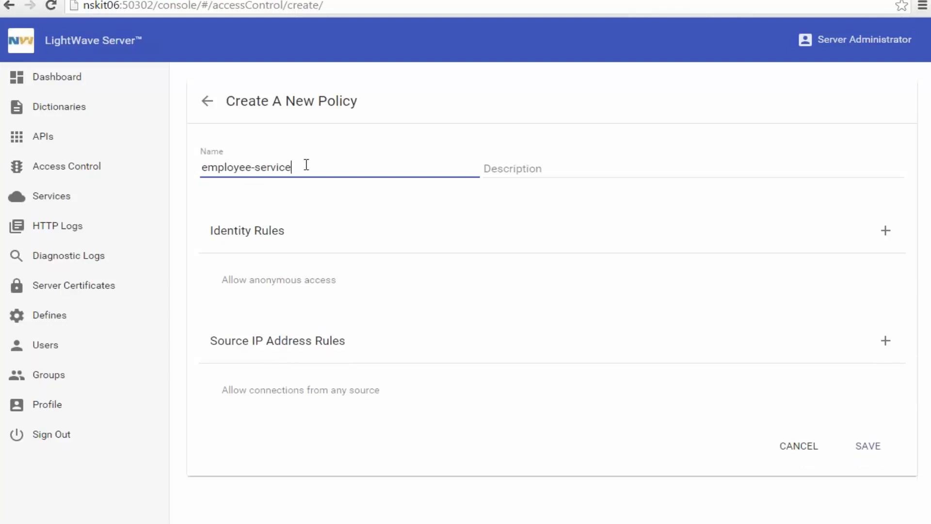
{"action": "type", "text": "-access"}
{"action": "left_click", "coordinate": [538, 164]}
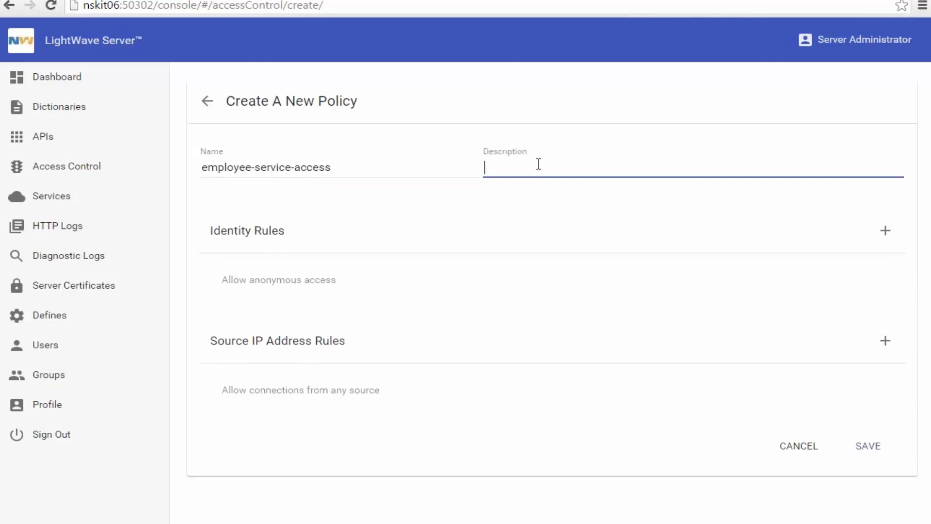
{"action": "type", "text": "Employee Service ACP"}
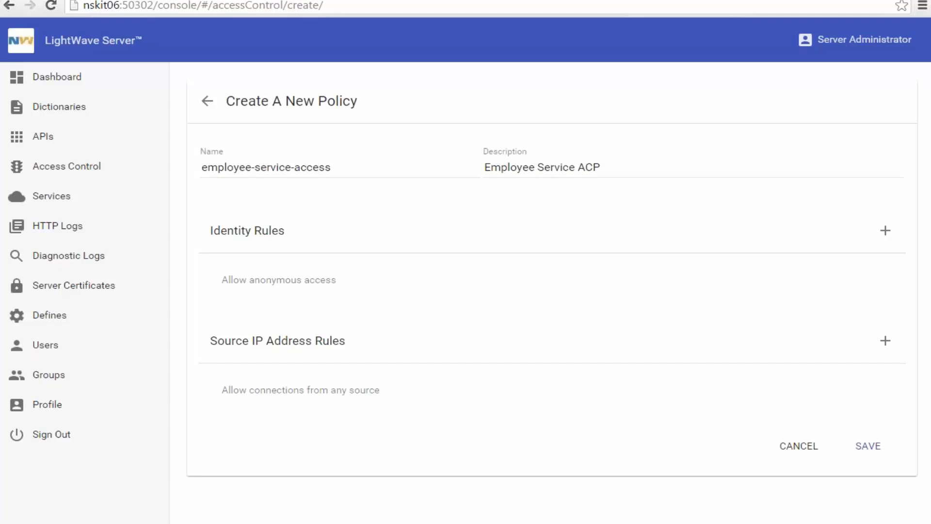
Add an identity rule to the policy that allows access for the user admin
{"action": "left_click", "coordinate": [886, 231]}
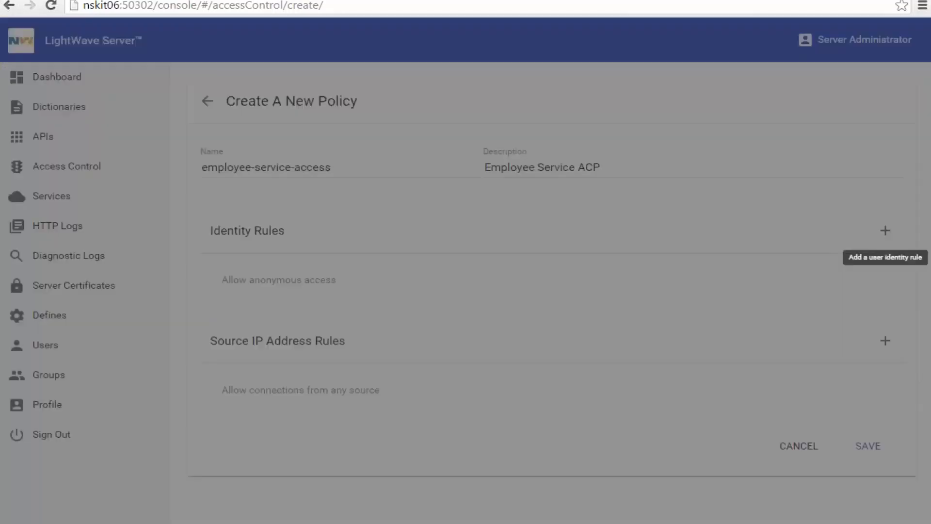
{"action": "left_click", "coordinate": [519, 302]}
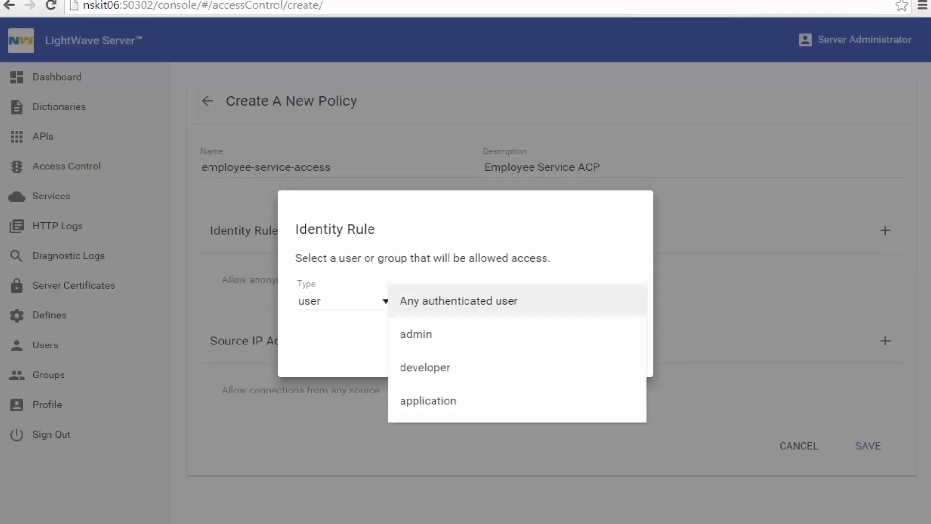
{"action": "left_click", "coordinate": [488, 335]}
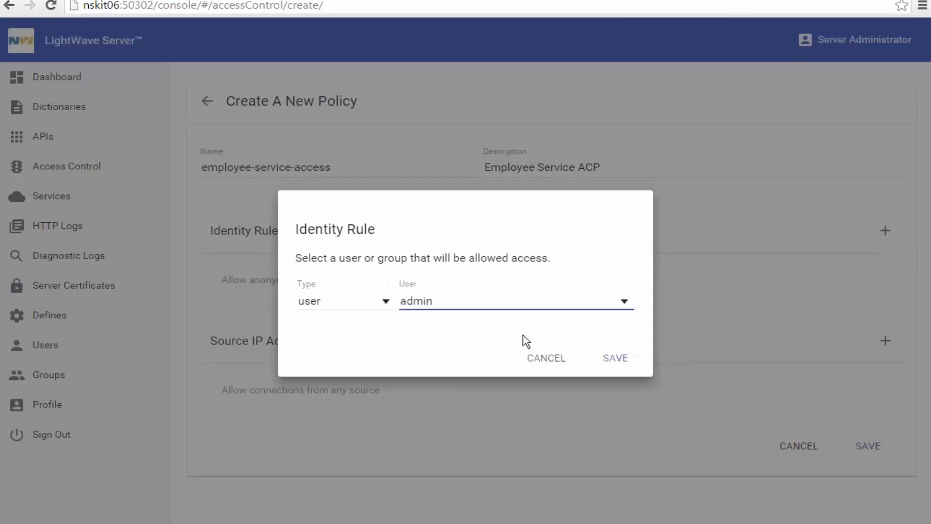
{"action": "left_click", "coordinate": [625, 368]}
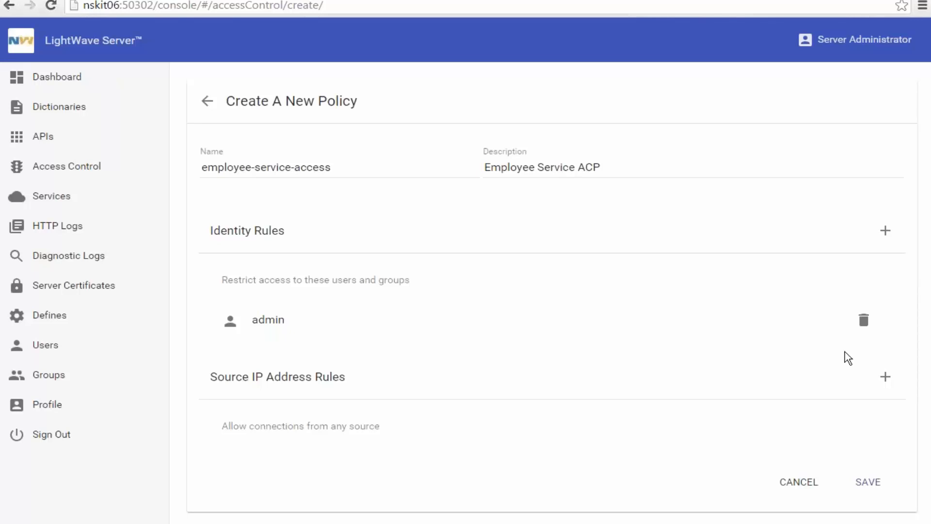
Look at the source IP address rule form, dismiss it without adding a rule, and save the access control policy
{"action": "left_click", "coordinate": [886, 377]}
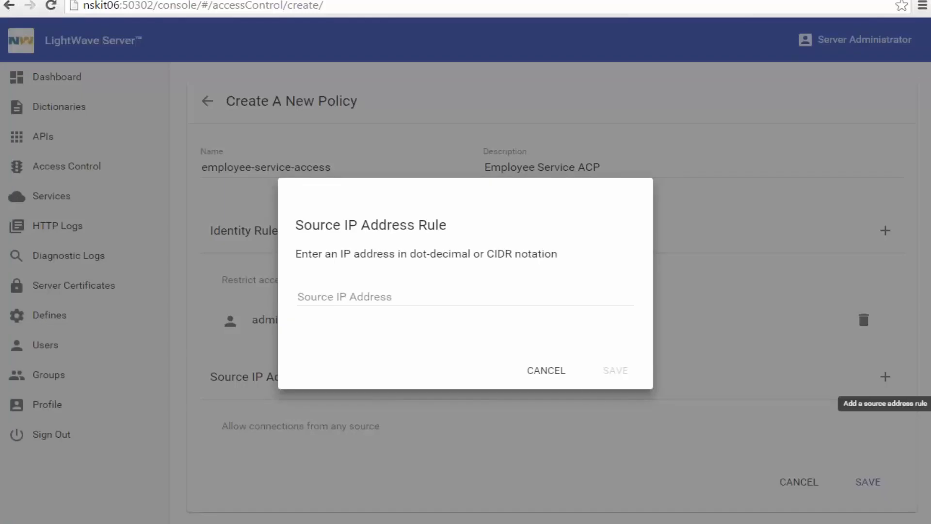
{"action": "left_click", "coordinate": [528, 376]}
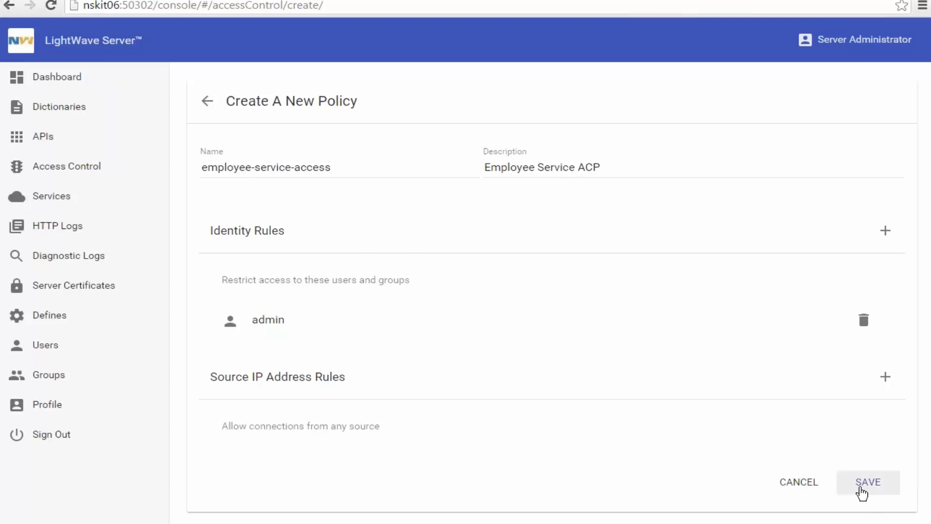
{"action": "left_click", "coordinate": [862, 490]}
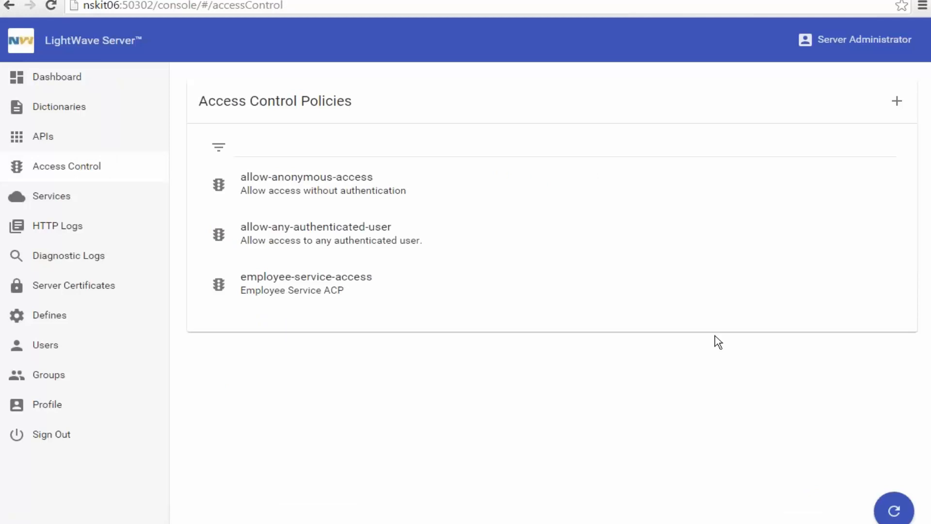
Start a new service named EmployeeService with the description Employee Service
{"action": "left_click", "coordinate": [48, 197]}
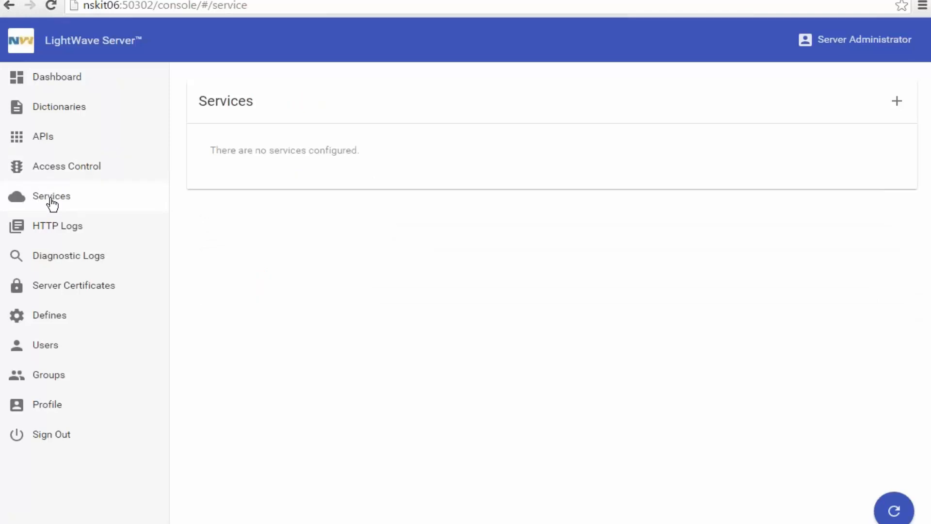
{"action": "left_click", "coordinate": [897, 102]}
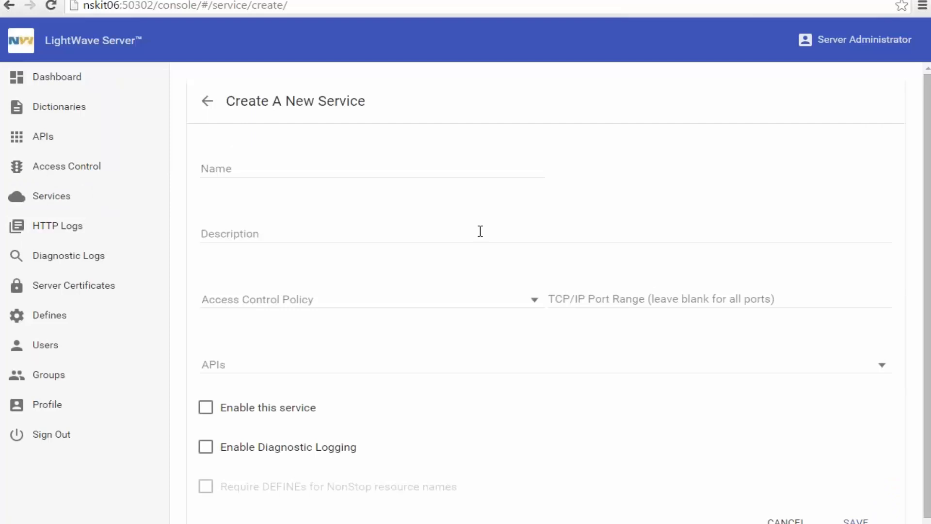
{"action": "left_click", "coordinate": [329, 165]}
{"action": "type", "text": "Em"}
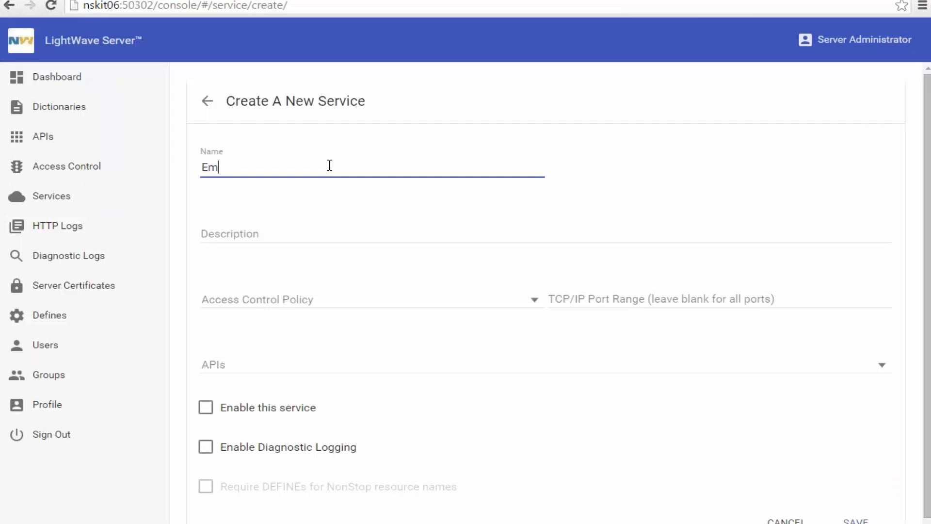
{"action": "type", "text": "ployeeService"}
{"action": "key", "text": "Tab"}
{"action": "type", "text": "Empol"}
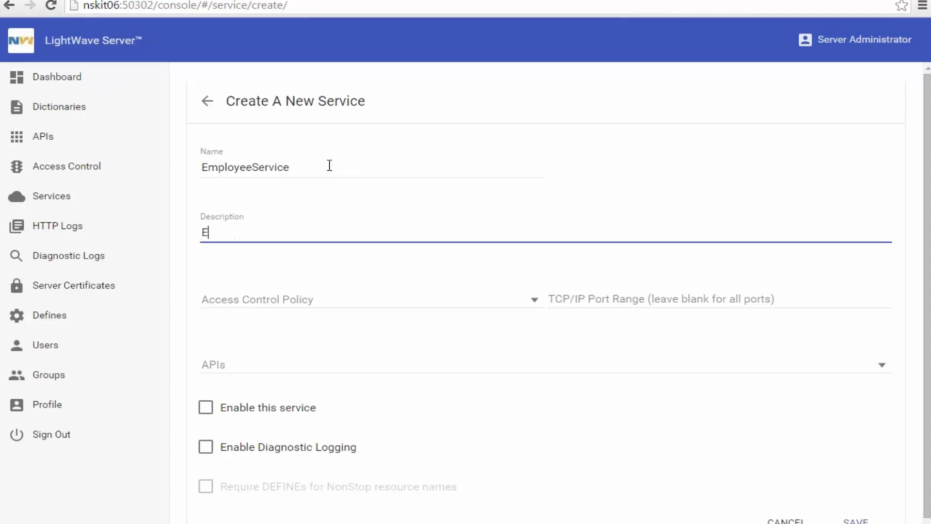
{"action": "key", "text": "BackSpace"}
{"action": "key", "text": "BackSpace"}
{"action": "type", "text": "loyee Service"}
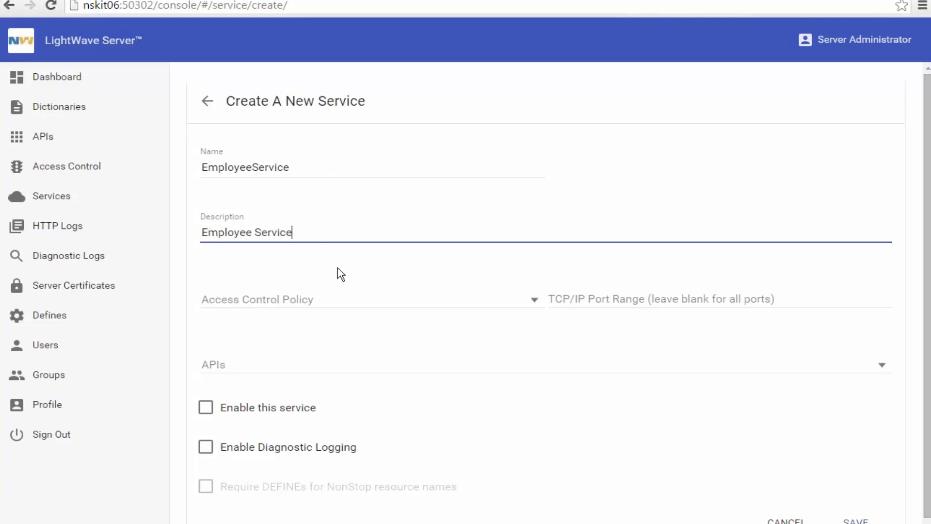
Assign the employee-service-access policy and the Employee API to the new service, and save it as enabled
{"action": "left_click", "coordinate": [338, 296]}
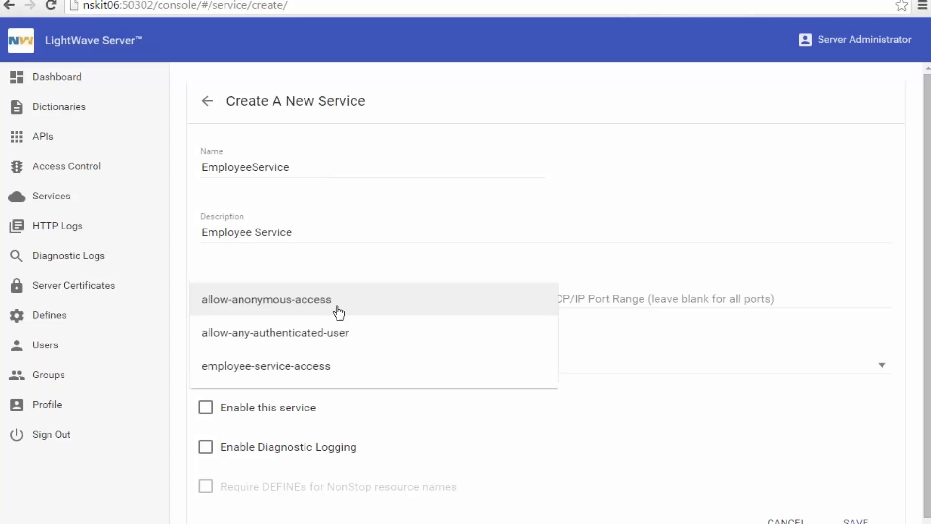
{"action": "left_click", "coordinate": [334, 367]}
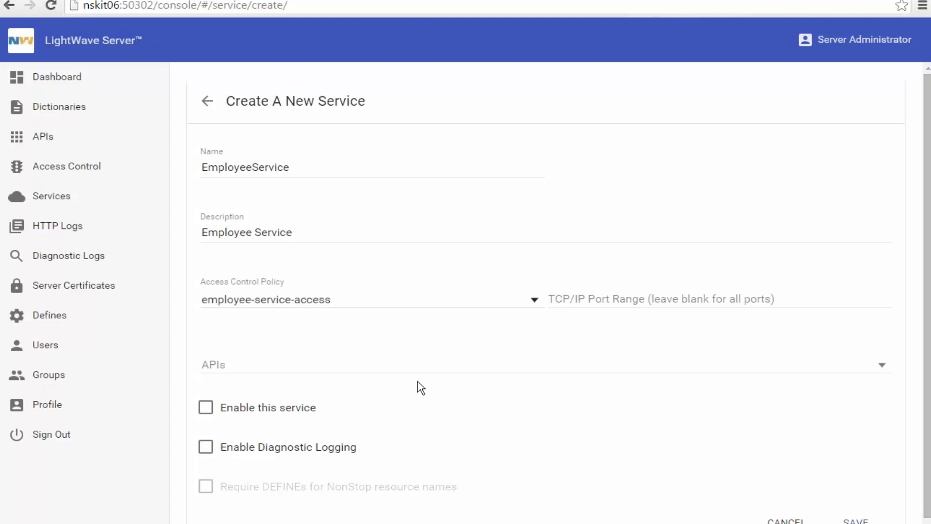
{"action": "left_click", "coordinate": [292, 374]}
{"action": "left_click", "coordinate": [312, 380]}
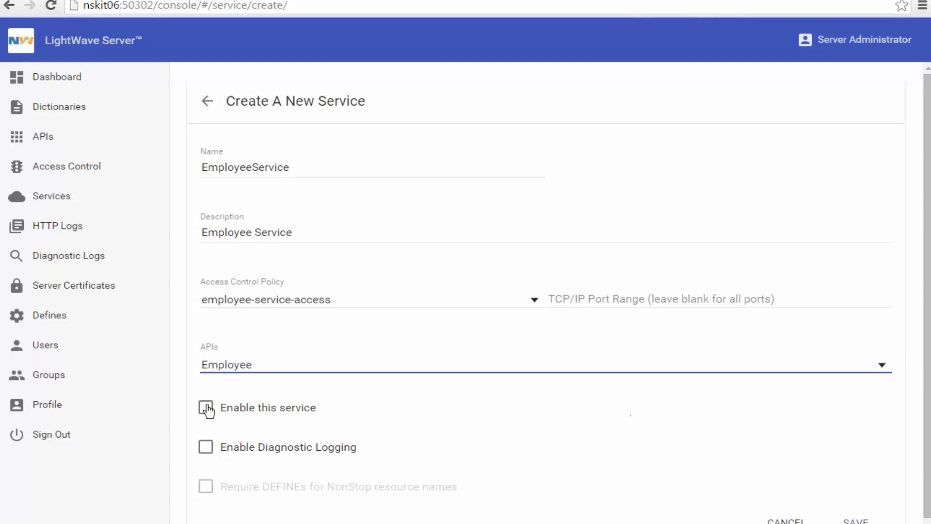
{"action": "left_click", "coordinate": [205, 407]}
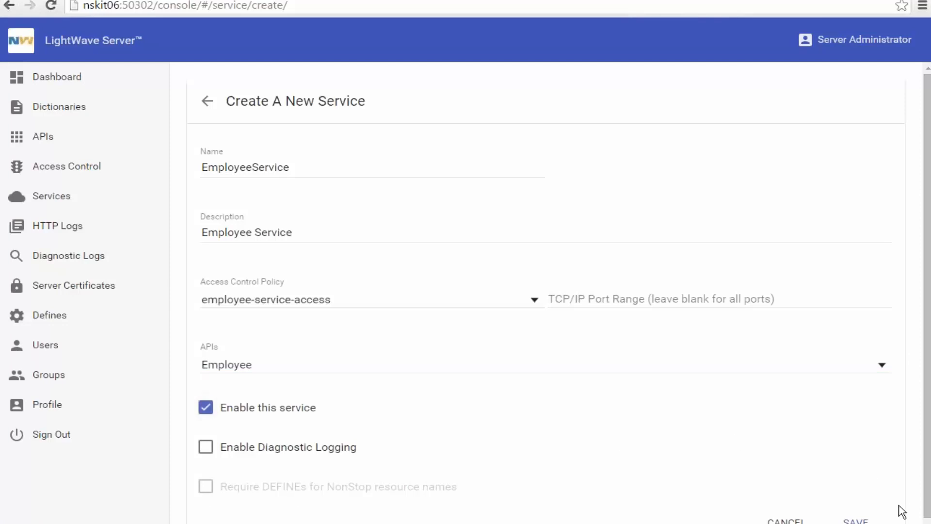
{"action": "left_click", "coordinate": [856, 519]}
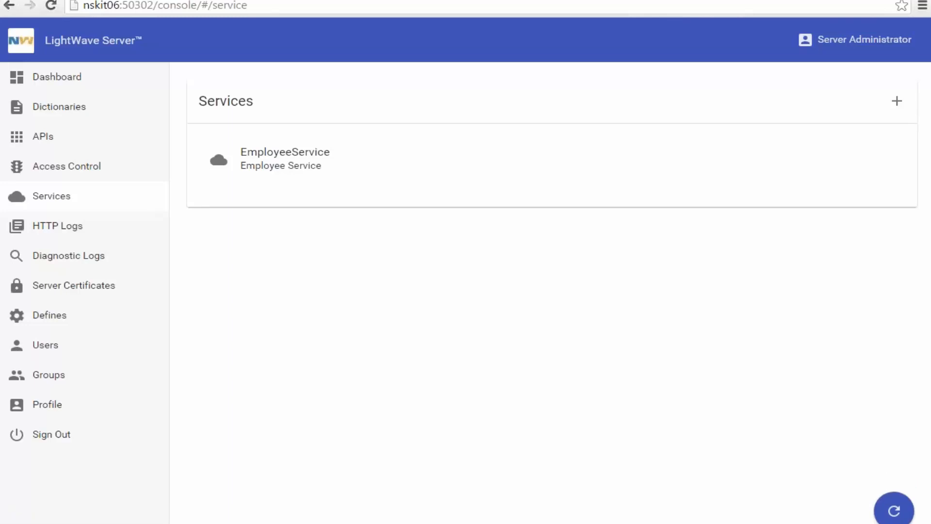
Open the test dialog for the Employee API's POST /employee method
{"action": "left_click", "coordinate": [43, 137]}
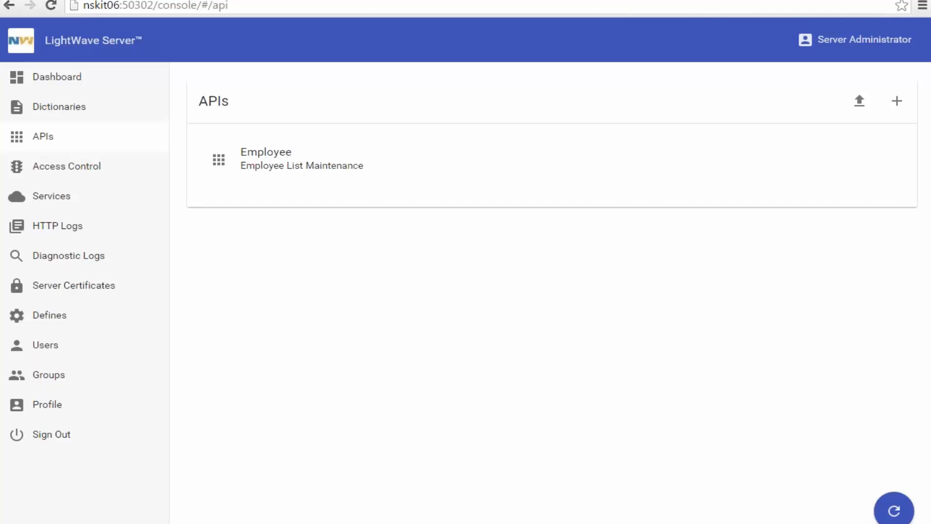
{"action": "left_click", "coordinate": [264, 156]}
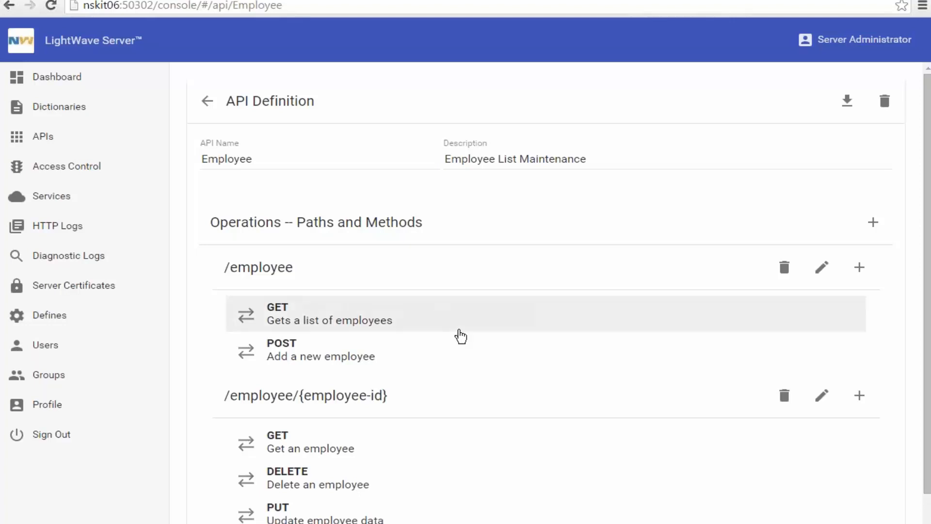
{"action": "left_click", "coordinate": [330, 359]}
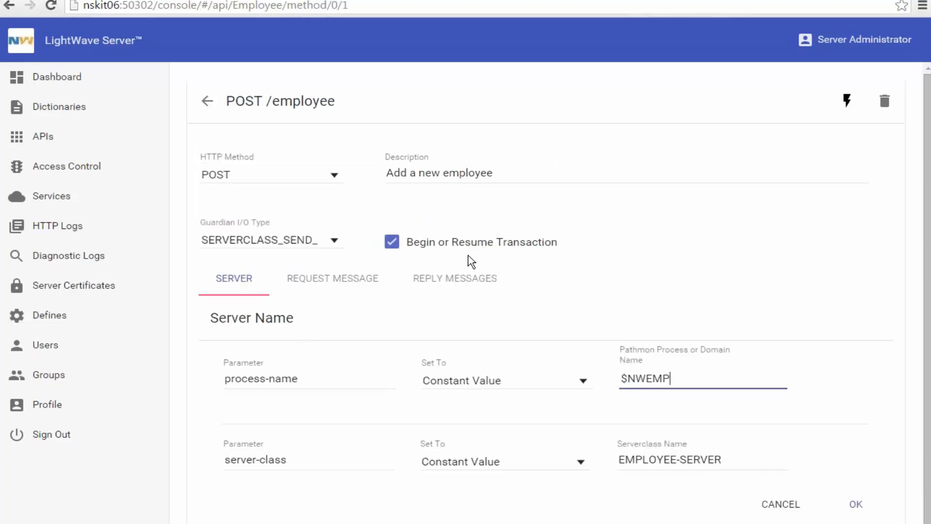
{"action": "left_click", "coordinate": [849, 103]}
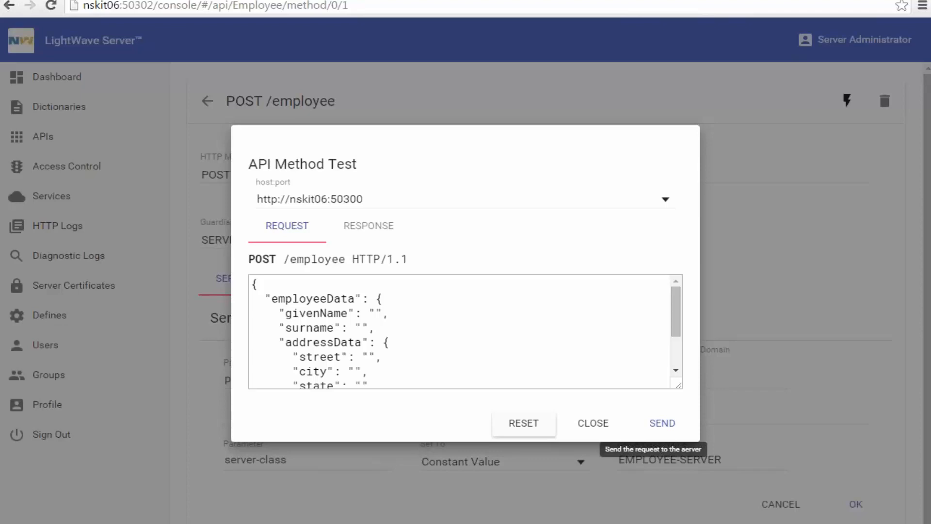
Enter the test employee's given name and surname in the employeeData of the POST request body
{"action": "left_click", "coordinate": [378, 311]}
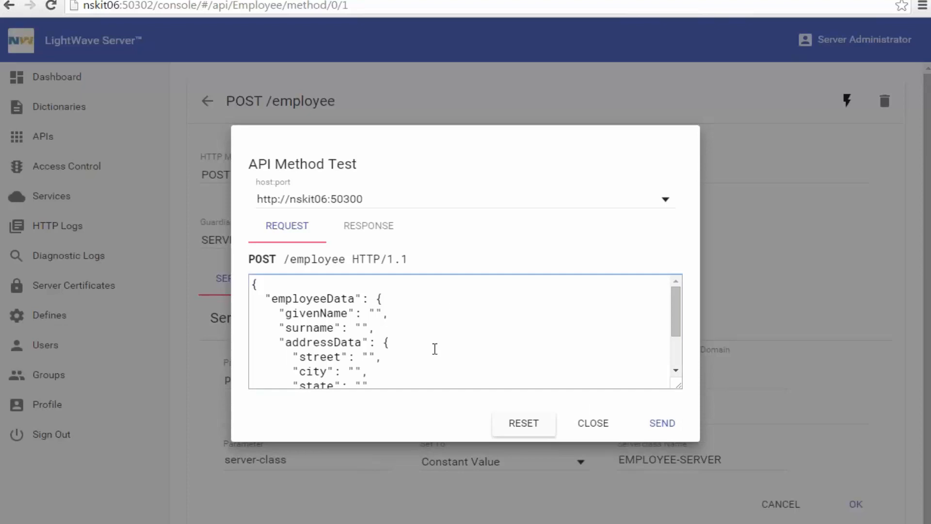
{"action": "type", "text": "John"}
{"action": "left_click", "coordinate": [361, 328]}
{"action": "type", "text": "Smith"}
Fill in the employee's street address in the addressData of the request body
{"action": "left_click", "coordinate": [370, 358]}
{"action": "type", "text": "0 M"}
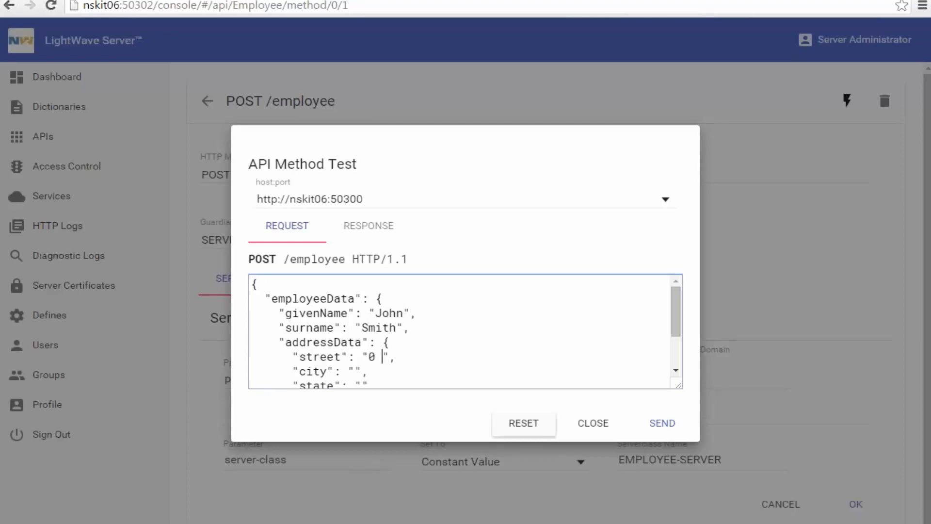
{"action": "type", "text": "ain St."}
{"action": "key", "text": "Left"}
{"action": "key", "text": "Left"}
{"action": "key", "text": "Left"}
{"action": "key", "text": "Left"}
{"action": "key", "text": "Left"}
{"action": "type", "text": "1"}
Fill in the employee's city, state and zip in the request body, and send the POST request to the server
{"action": "key", "text": "Down"}
{"action": "key", "text": "Left"}
{"action": "key", "text": "Left"}
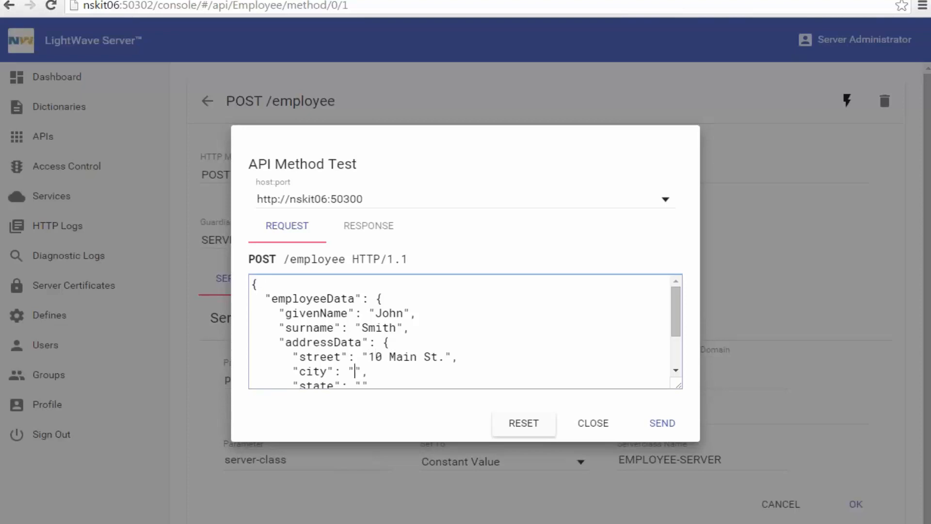
{"action": "type", "text": "Anytown"}
{"action": "key", "text": "Down"}
{"action": "key", "text": "Left"}
{"action": "key", "text": "Left"}
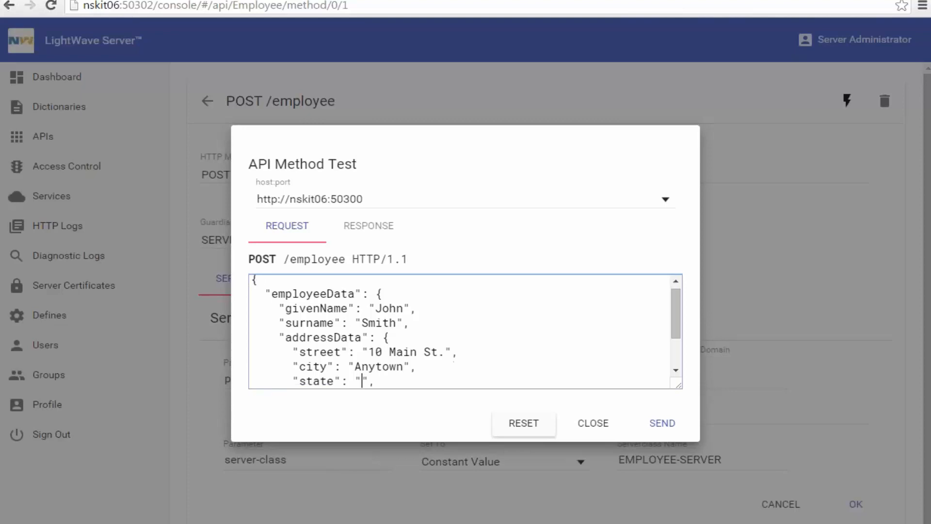
{"action": "type", "text": "PA"}
{"action": "key", "text": "Down"}
{"action": "key", "text": "Left"}
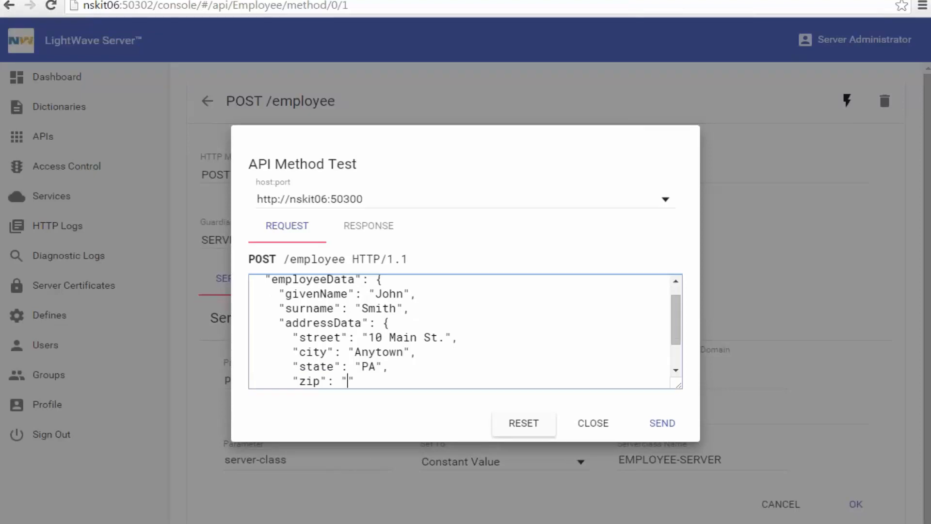
{"action": "type", "text": "00000"}
{"action": "left_click", "coordinate": [665, 428]}
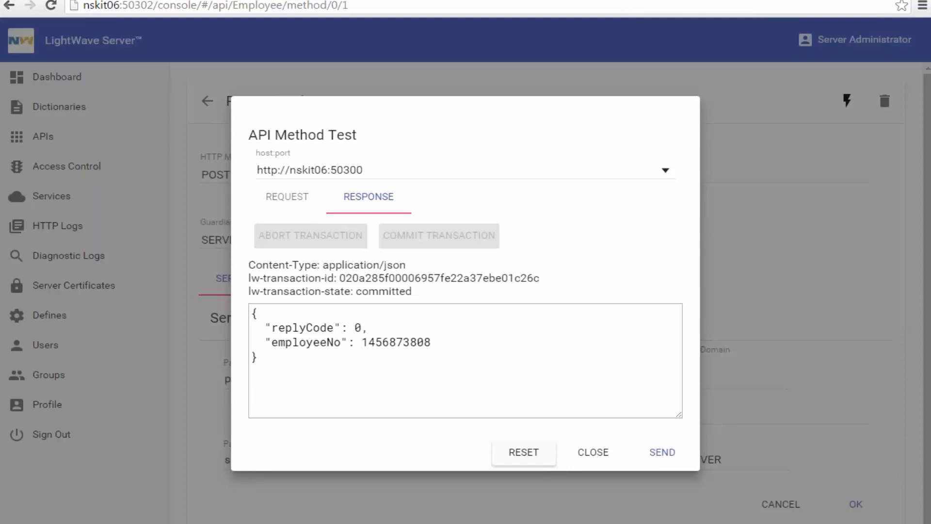
Highlight the employeeNo value in the response, close the test and return to the Employee API definition
{"action": "double_click", "coordinate": [405, 342]}
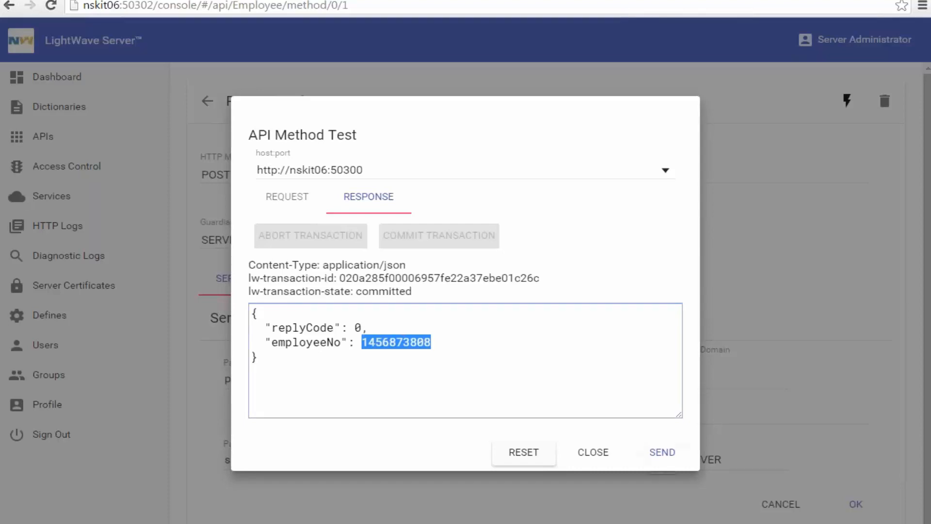
{"action": "left_click", "coordinate": [593, 452]}
{"action": "left_click", "coordinate": [847, 508]}
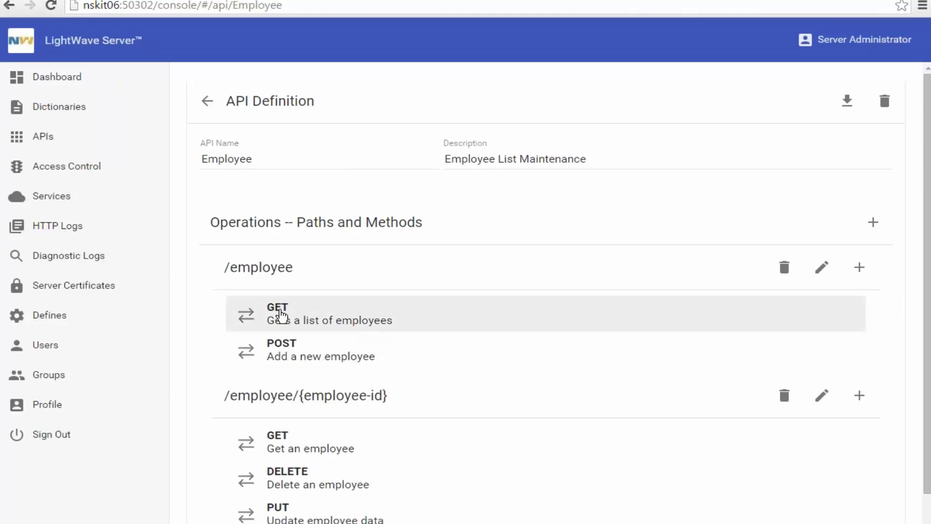
Test the GET /employee method without a begin-after value and examine the returned employee record through to its address data
{"action": "left_click", "coordinate": [280, 316]}
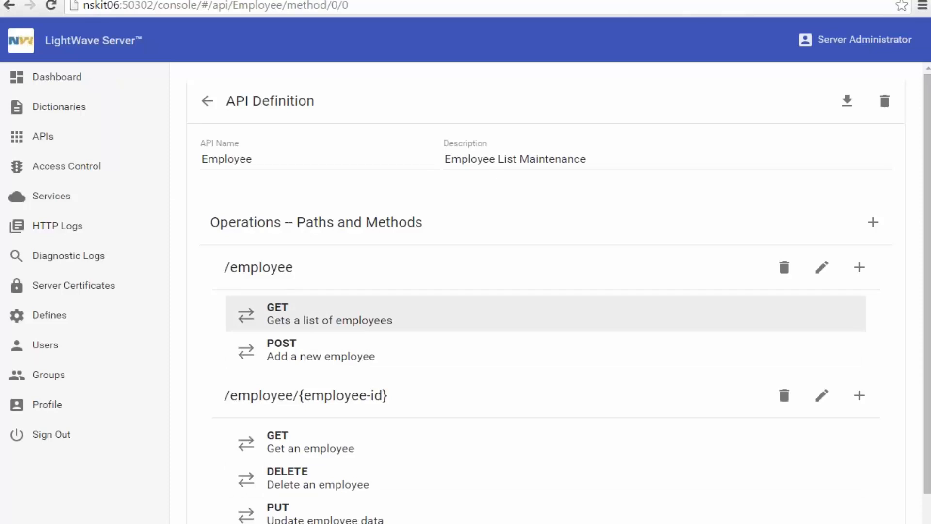
{"action": "left_click", "coordinate": [847, 101]}
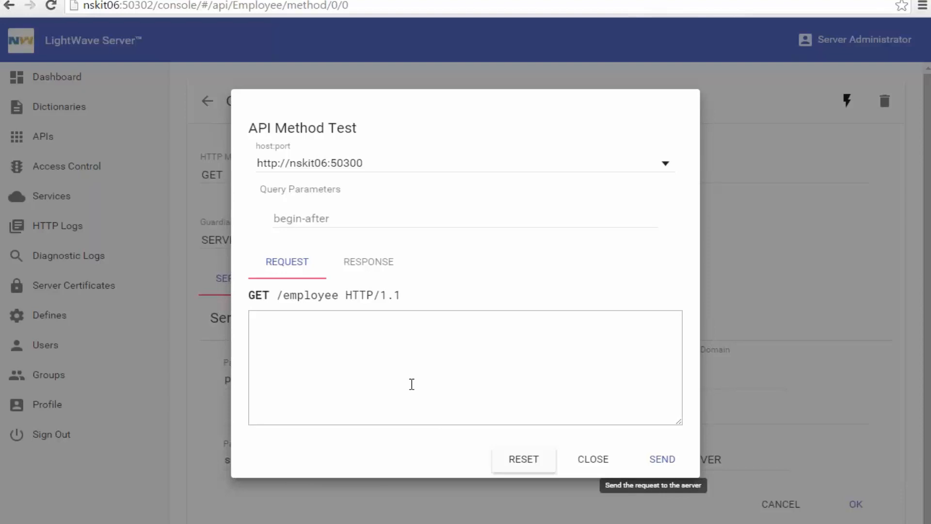
{"action": "left_click", "coordinate": [660, 461]}
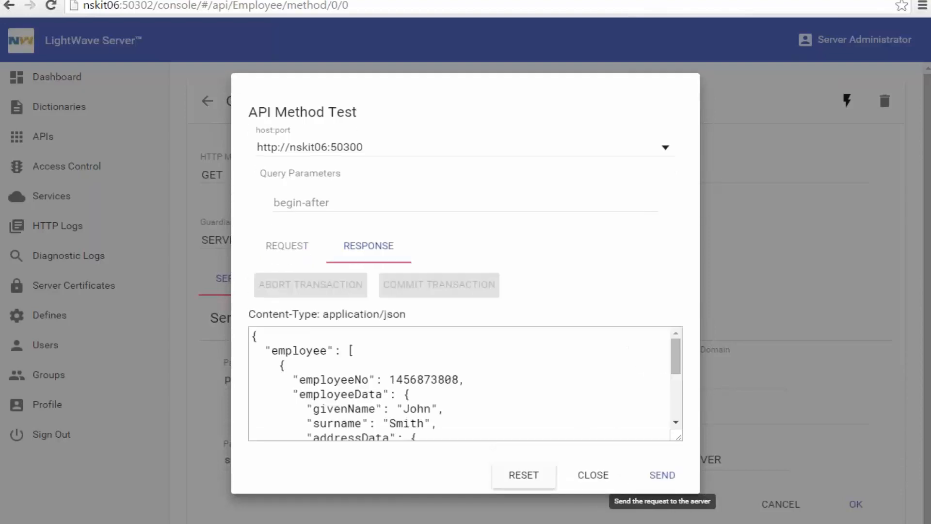
{"action": "left_click", "coordinate": [449, 383]}
{"action": "left_click_drag", "start_coordinate": [679, 367], "coordinate": [685, 408]}
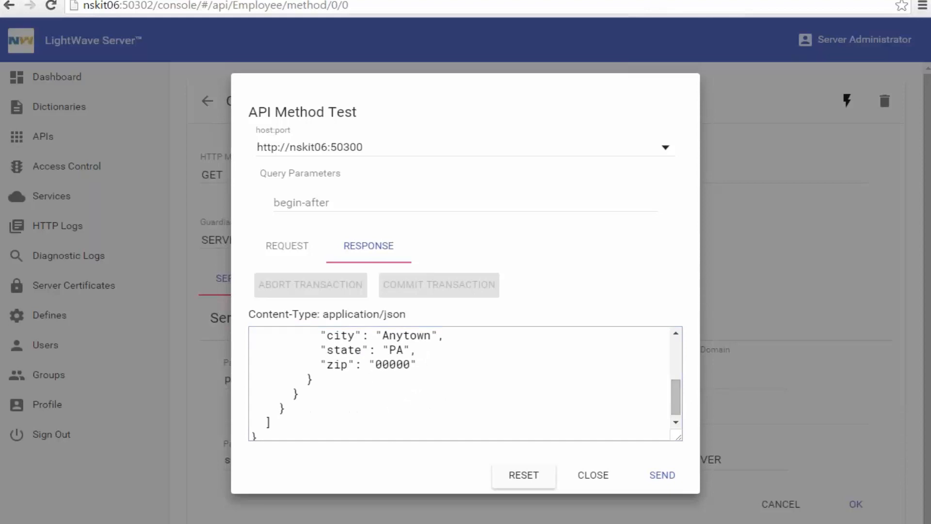